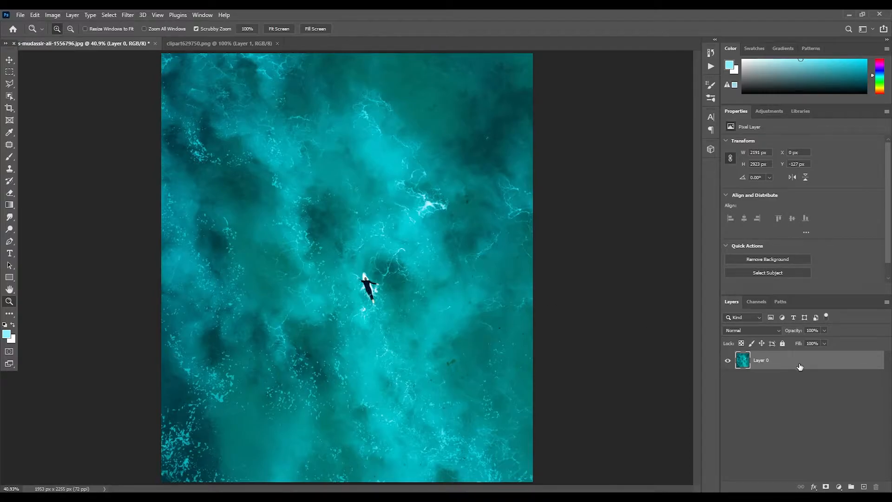
# - Duplicate Layer 0, rename the copy "water 2", and make Layer 0 the active layer
pyautogui.hotkey('ctrl', 'j')
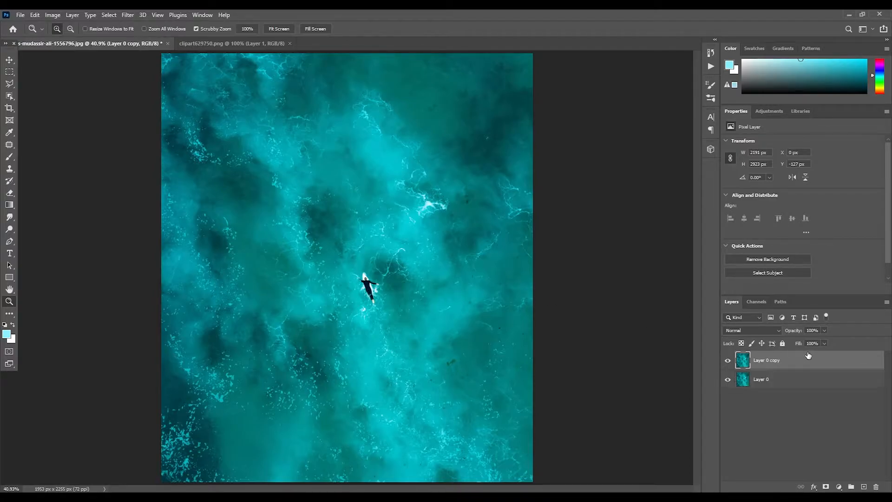
pyautogui.doubleClick(765, 363)
pyautogui.write('water 2')
pyautogui.click(765, 395)
pyautogui.click(782, 382)
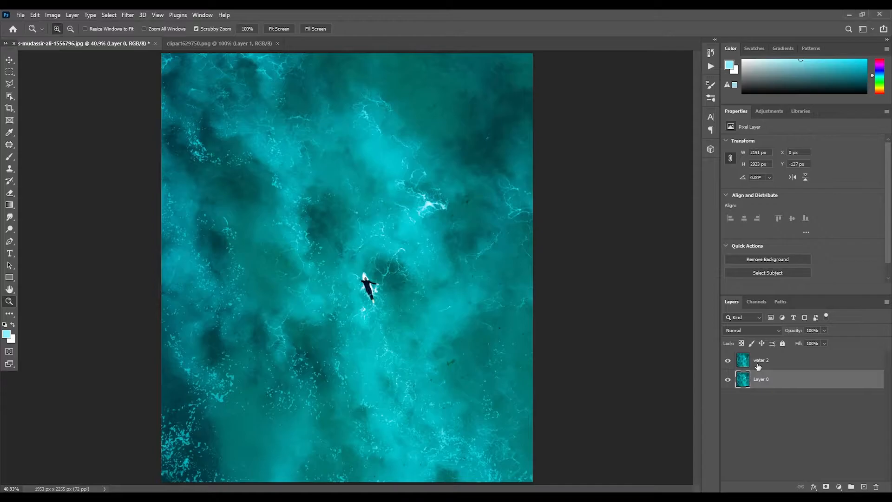
# - Bring the shark cutout from clipart629750.png into the centre of the ocean image and stack its layer above water 2
pyautogui.click(241, 44)
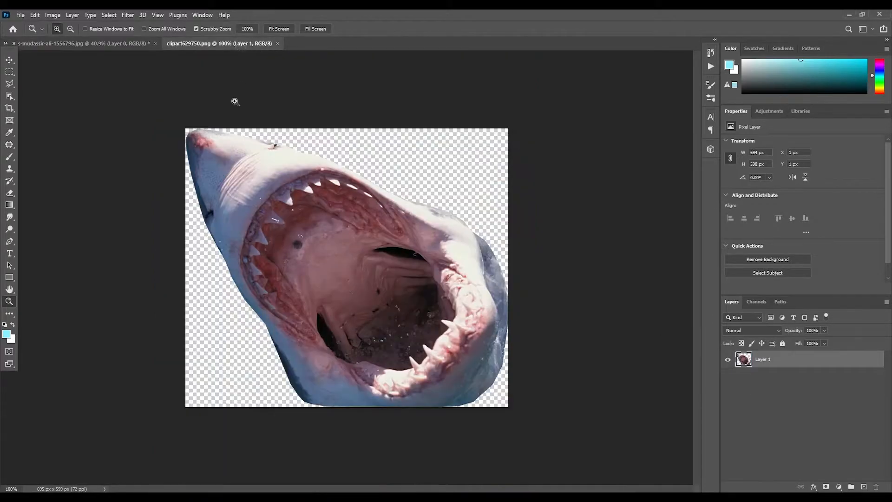
pyautogui.click(10, 60)
pyautogui.moveTo(338, 261); pyautogui.dragTo(137, 62)
pyautogui.moveTo(355, 238); pyautogui.dragTo(360, 281)
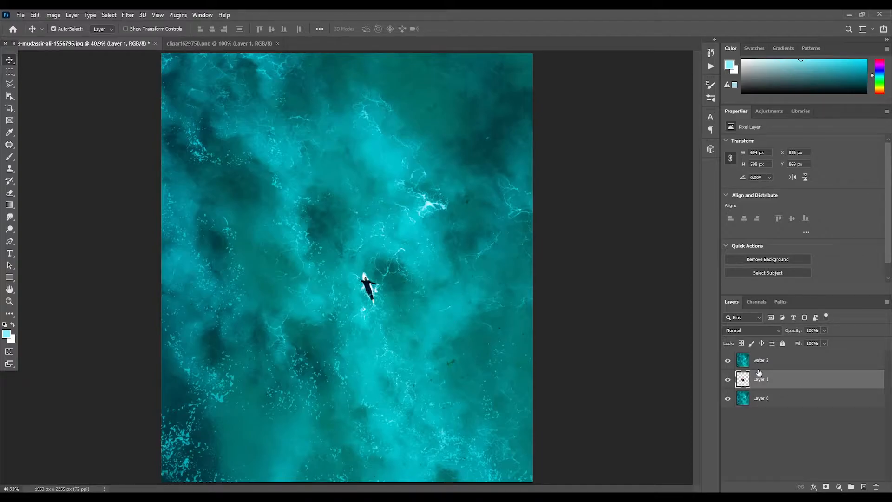
pyautogui.moveTo(762, 380); pyautogui.dragTo(766, 351)
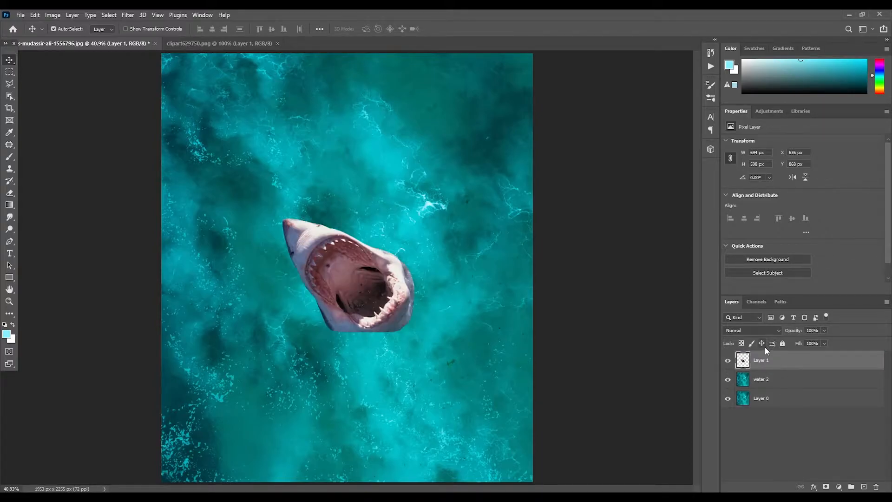
# - Lower the shark layer's opacity to 37% and scale the shark to about 126%, with its mouth around the surfer
pyautogui.click(823, 331)
pyautogui.click(799, 343)
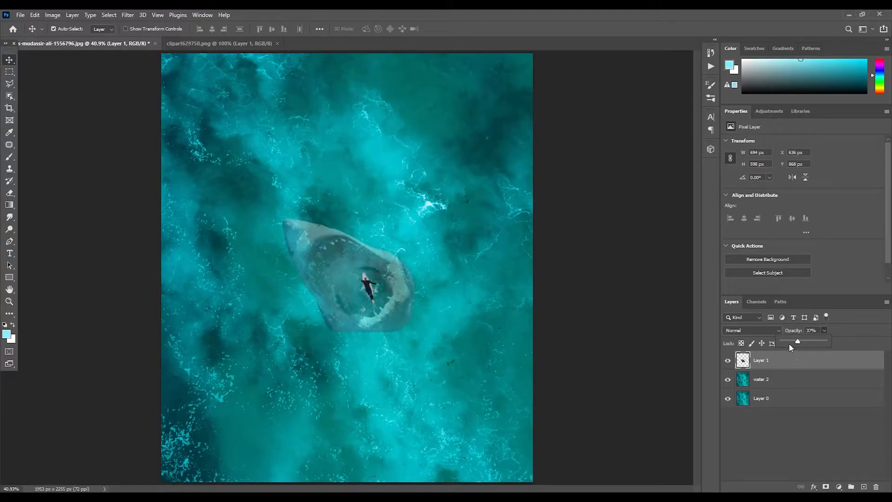
pyautogui.click(827, 323)
pyautogui.hotkey('ctrl', 't')
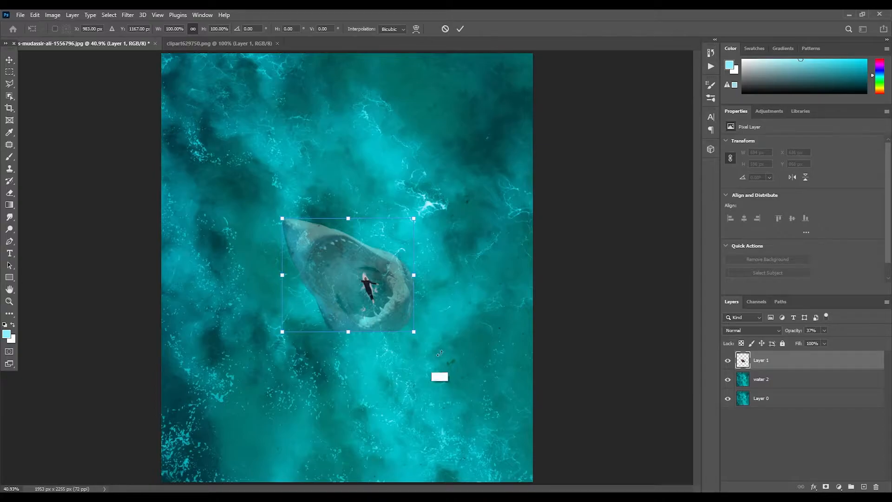
pyautogui.moveTo(414, 332); pyautogui.dragTo(448, 362)
pyautogui.moveTo(396, 328); pyautogui.dragTo(389, 320)
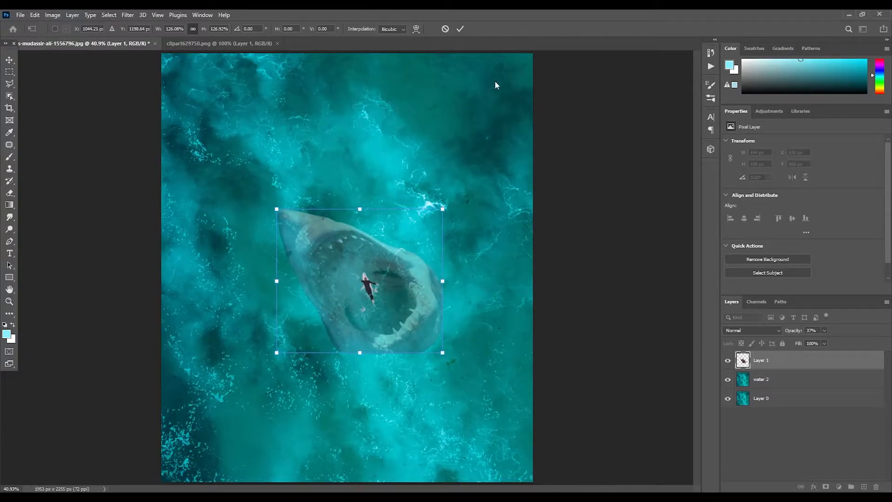
pyautogui.click(461, 30)
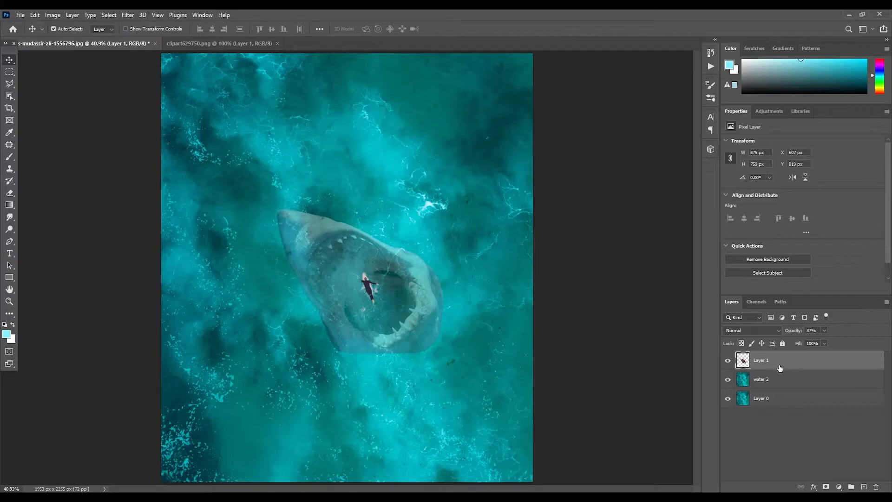
# - Place the shark layer at 100% opacity beneath water 2, and add a layer mask to water 2
pyautogui.moveTo(784, 364); pyautogui.dragTo(776, 392)
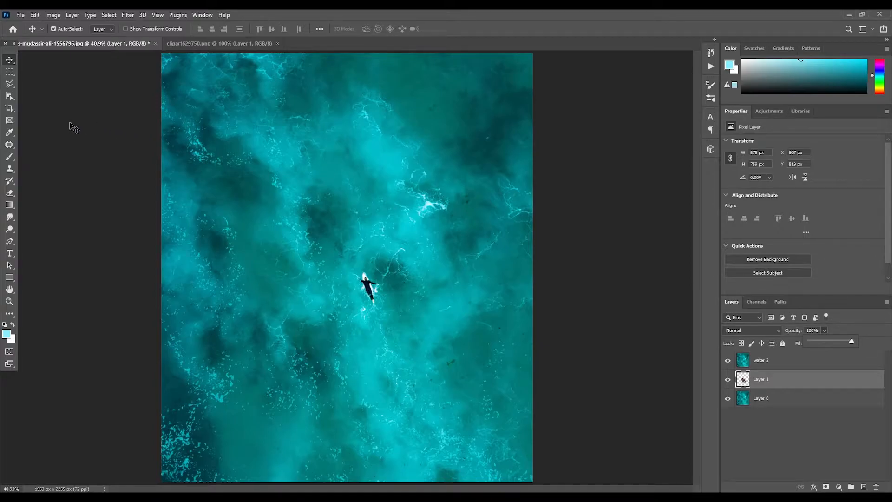
pyautogui.click(775, 364)
pyautogui.click(775, 364)
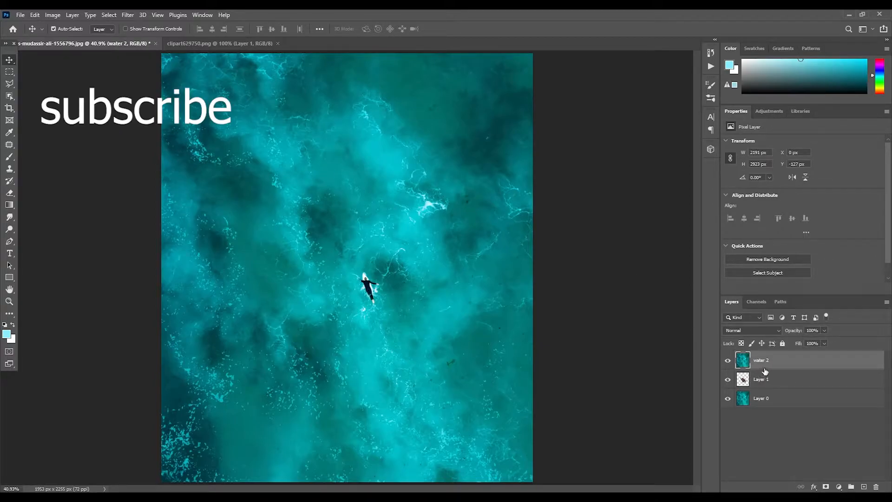
pyautogui.click(826, 487)
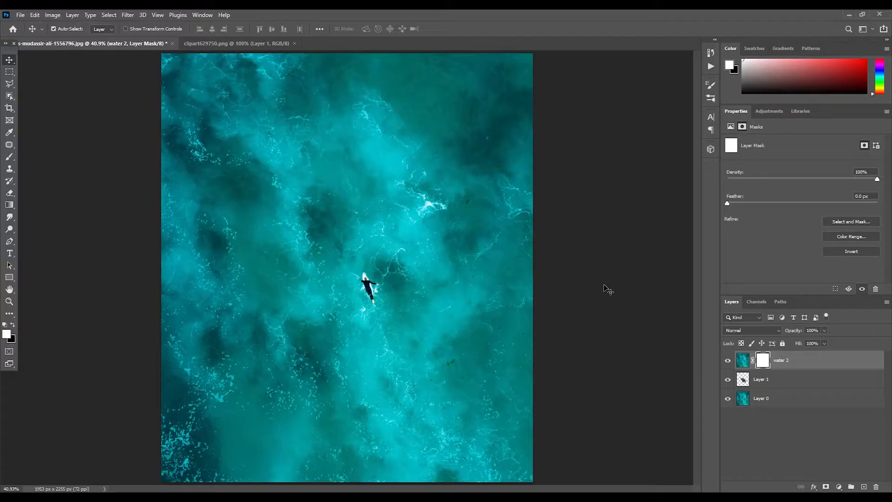
# - Set up the Brush tool with the Soft Round preset from General Brushes at 1000 px and 0% hardness
pyautogui.click(9, 158)
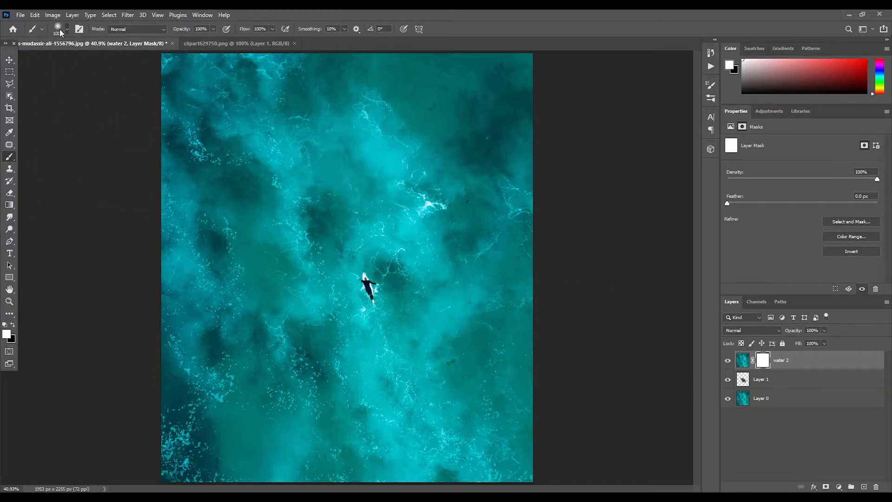
pyautogui.click(60, 31)
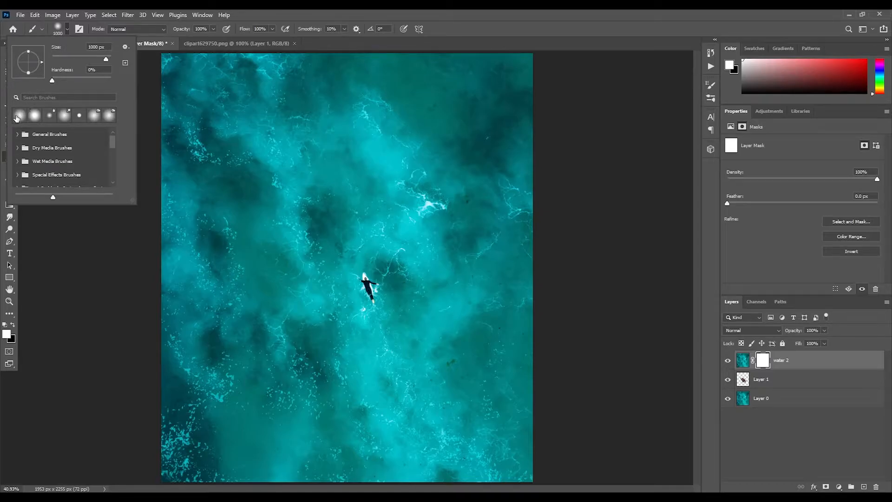
pyautogui.click(18, 136)
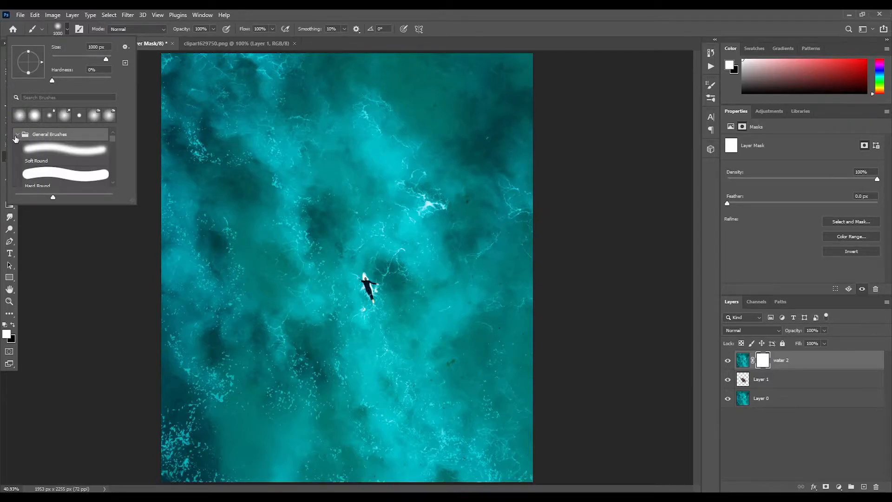
pyautogui.click(38, 155)
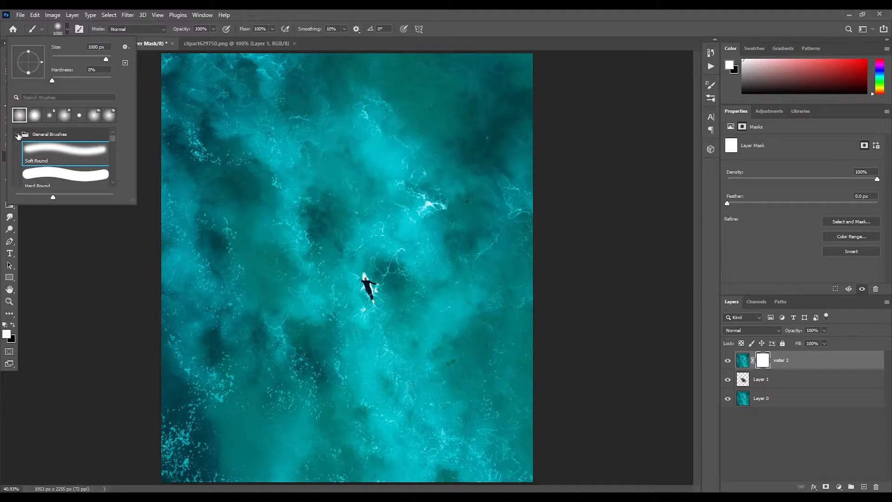
pyautogui.click(19, 135)
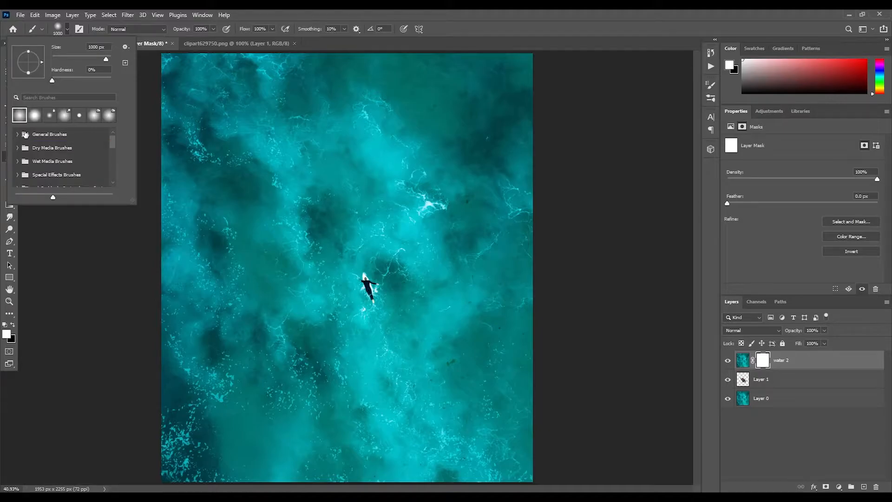
pyautogui.click(67, 34)
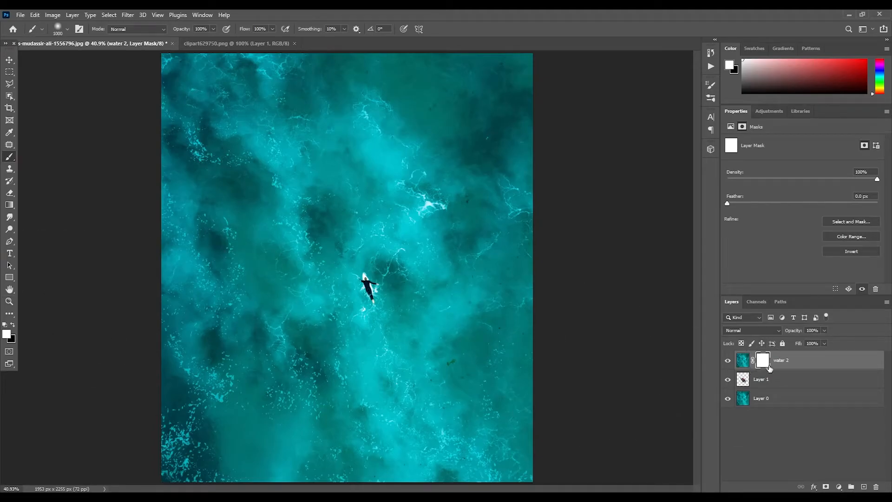
# - Paint black at 10% brush opacity on the water 2 mask over the surfer area to faintly reveal the shark
pyautogui.click(13, 324)
pyautogui.click(184, 30)
pyautogui.write('1')
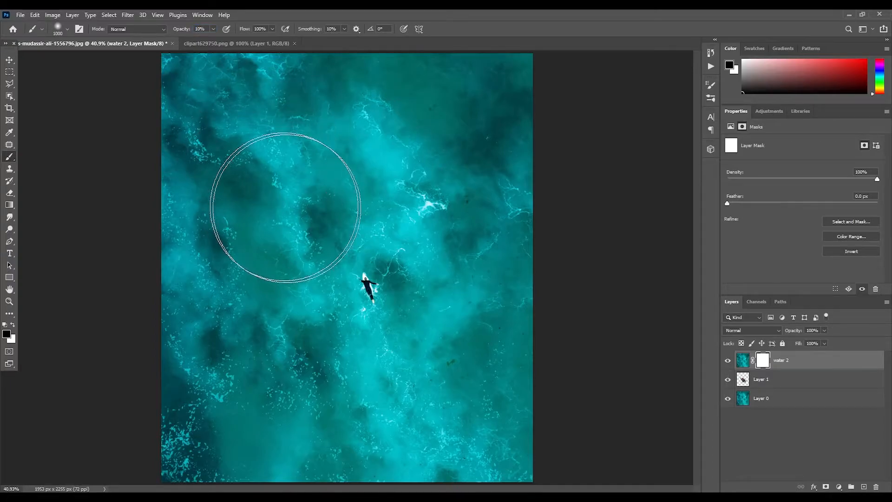
pyautogui.moveTo(352, 275)
pyautogui.mouseDown()
pyautogui.moveTo(364, 278)
pyautogui.moveTo(321, 274)
pyautogui.moveTo(311, 283)
pyautogui.moveTo(329, 285)
pyautogui.moveTo(367, 235)
pyautogui.moveTo(392, 288)
pyautogui.moveTo(391, 316)
pyautogui.moveTo(334, 325)
pyautogui.mouseUp()
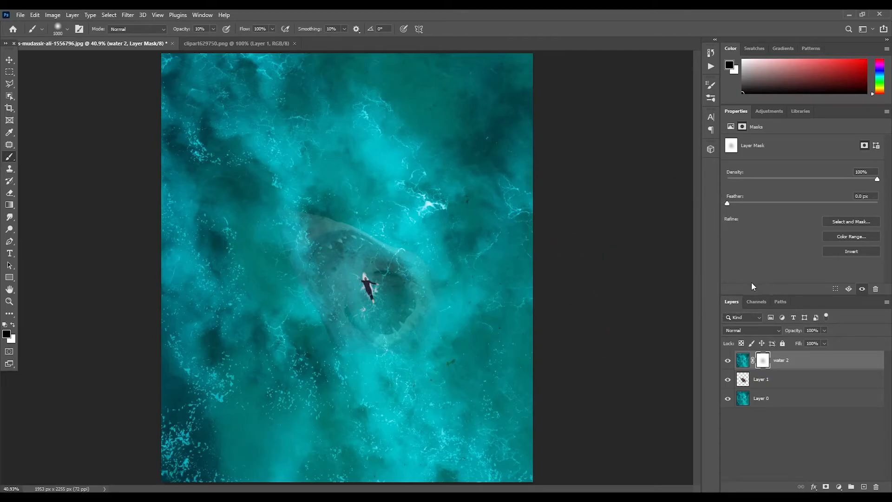
# - Paint white with a smaller soft brush on the water 2 mask to hide the shark's lower-left edge
pyautogui.click(12, 325)
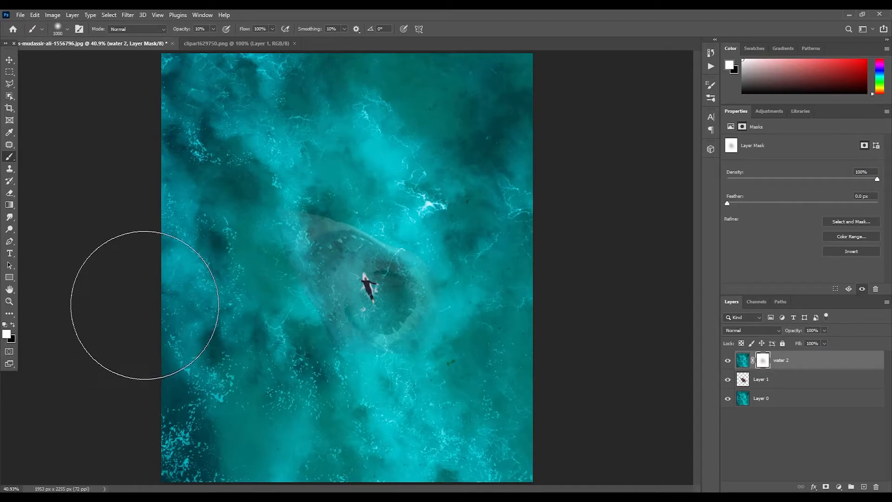
pyautogui.press('[')
pyautogui.press('[')
pyautogui.press('[')
pyautogui.press('[')
pyautogui.press('[')
pyautogui.press('[')
pyautogui.press('[')
pyautogui.press('[')
pyautogui.press('[')
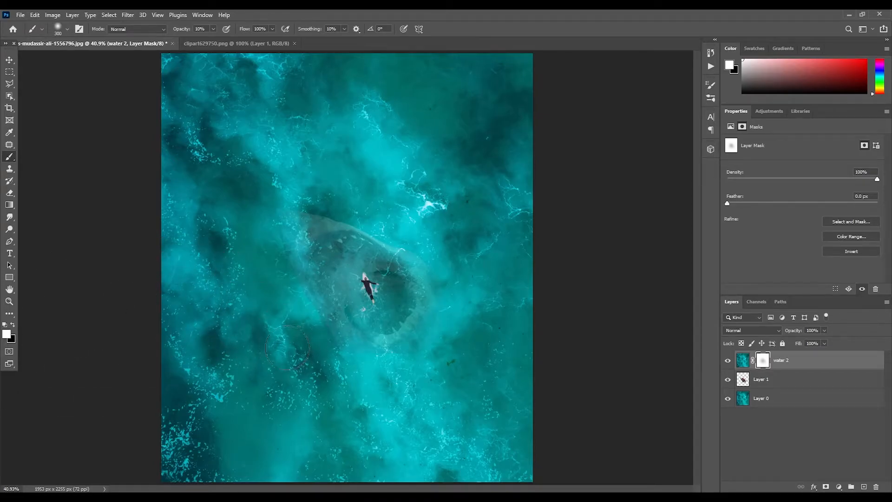
pyautogui.moveTo(309, 344); pyautogui.dragTo(325, 359)
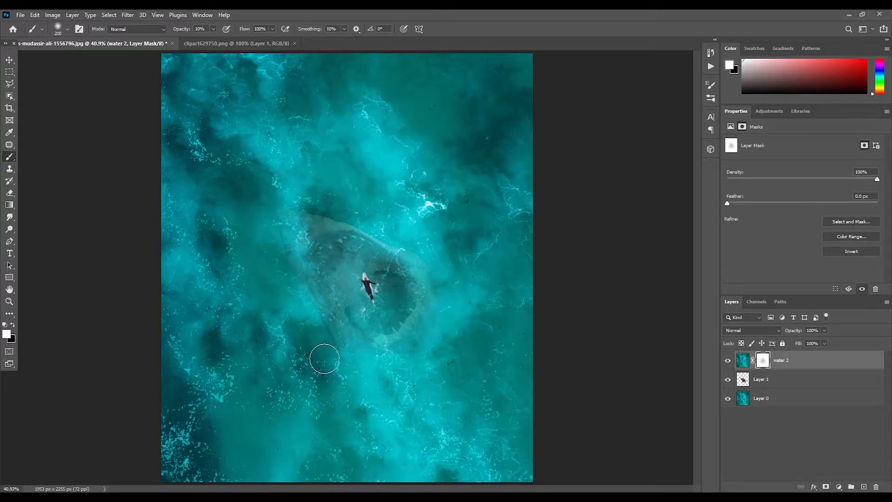
# - Restore the brush opacity to 100% and switch from the water 2 mask to the layer's image
pyautogui.click(215, 29)
pyautogui.moveTo(211, 38); pyautogui.dragTo(277, 47)
pyautogui.click(263, 22)
pyautogui.hotkey('ctrl', '2')
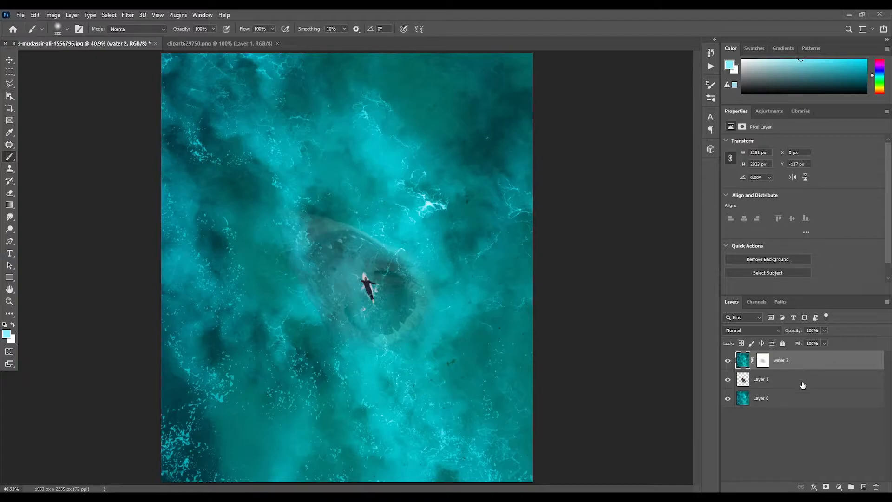
# - Group water 2, Layer 1 and Layer 0, and name the group "step 1"
pyautogui.keyDown('shift'); pyautogui.click(800, 406); pyautogui.keyUp('shift')
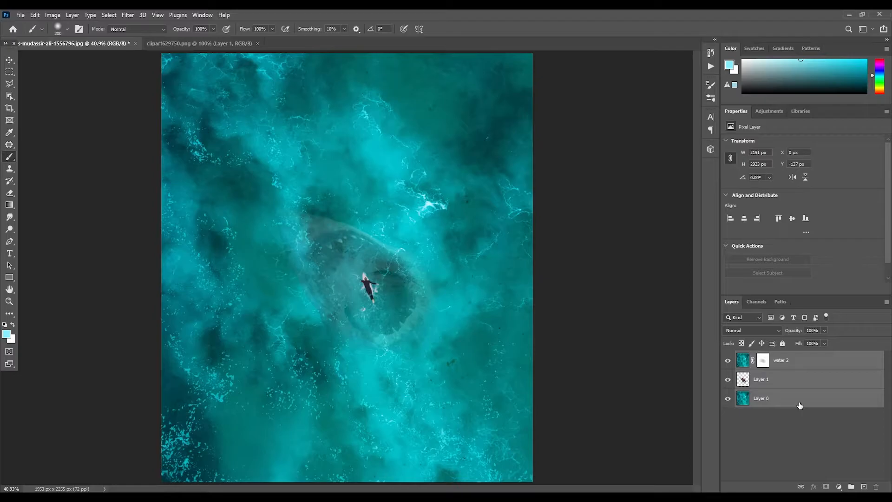
pyautogui.hotkey('ctrl', 'g')
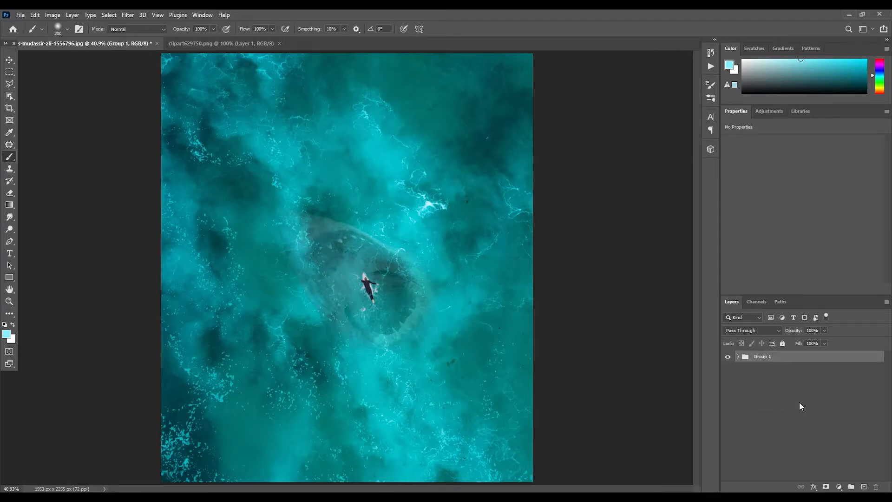
pyautogui.doubleClick(763, 357)
pyautogui.write('sha')
pyautogui.click(792, 385)
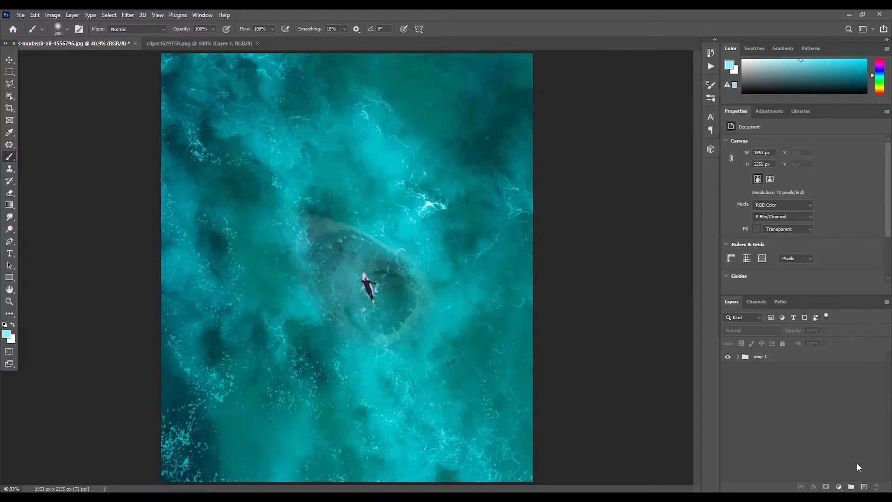
# - Add a new empty layer above the step 1 group and name it "water pop 1"
pyautogui.click(865, 487)
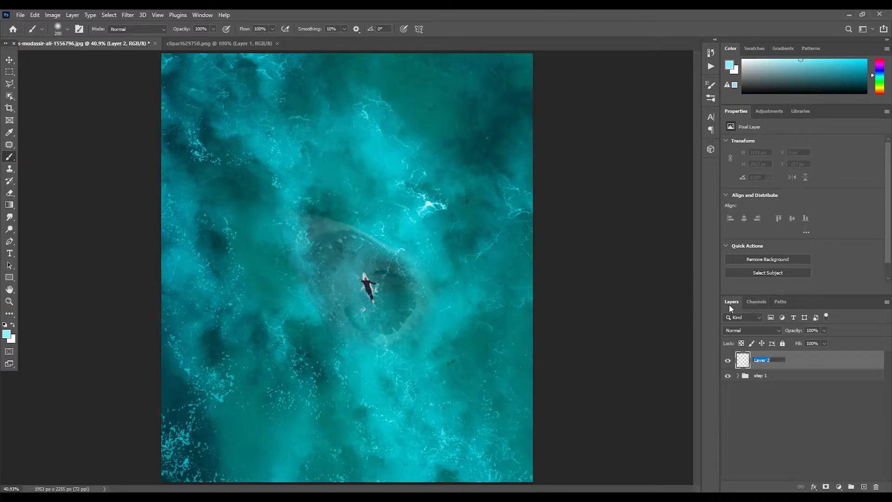
pyautogui.write('water po')
pyautogui.click(772, 405)
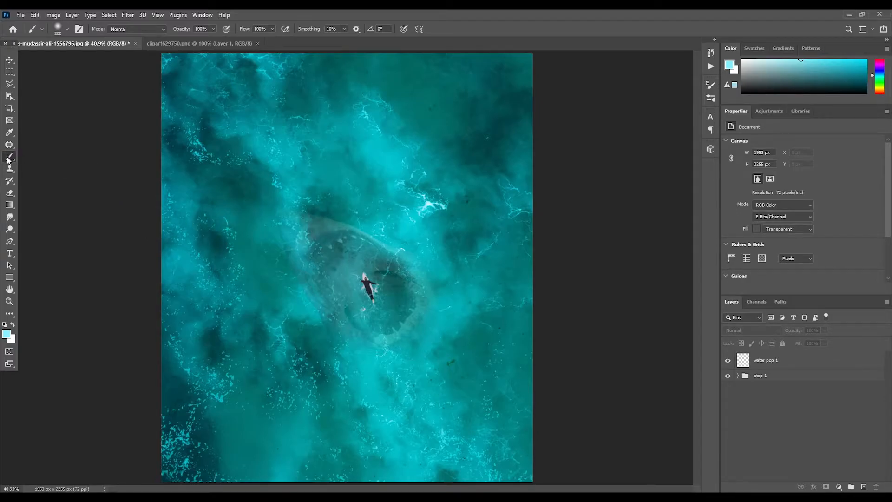
# - Paint one soft spot over the surfer on the water pop 1 layer with an 800 px brush in colour #87f1ff
pyautogui.click(7, 334)
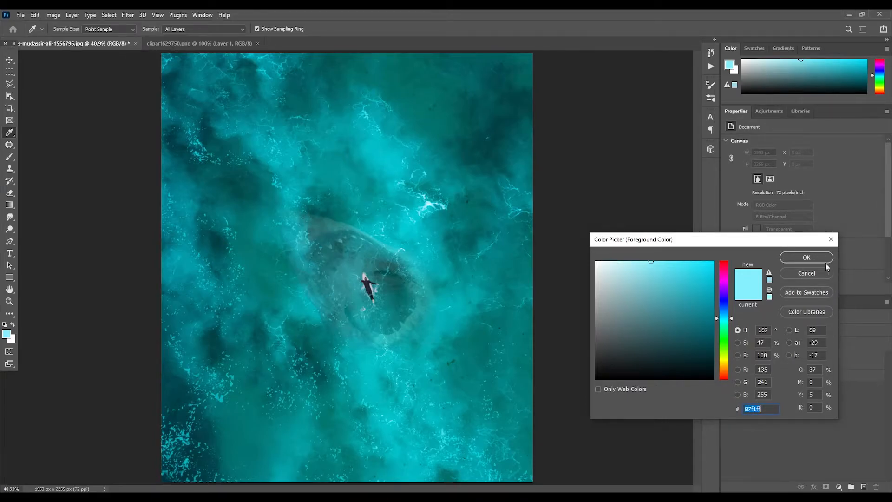
pyautogui.click(811, 258)
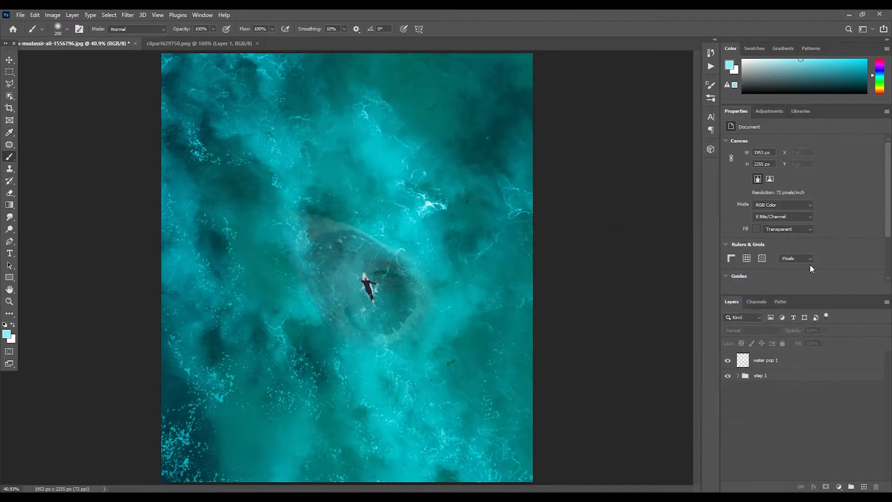
pyautogui.click(772, 364)
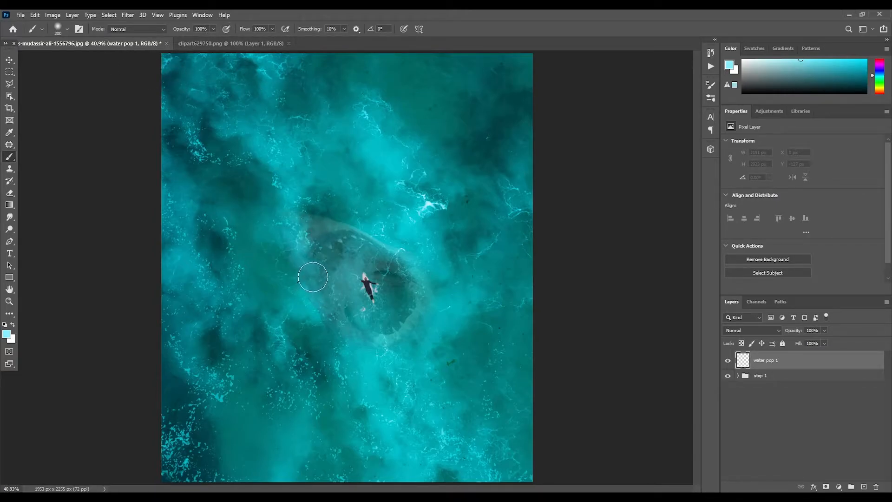
pyautogui.press(']')
pyautogui.press(']')
pyautogui.press(']')
pyautogui.press(']')
pyautogui.press(']')
pyautogui.press(']')
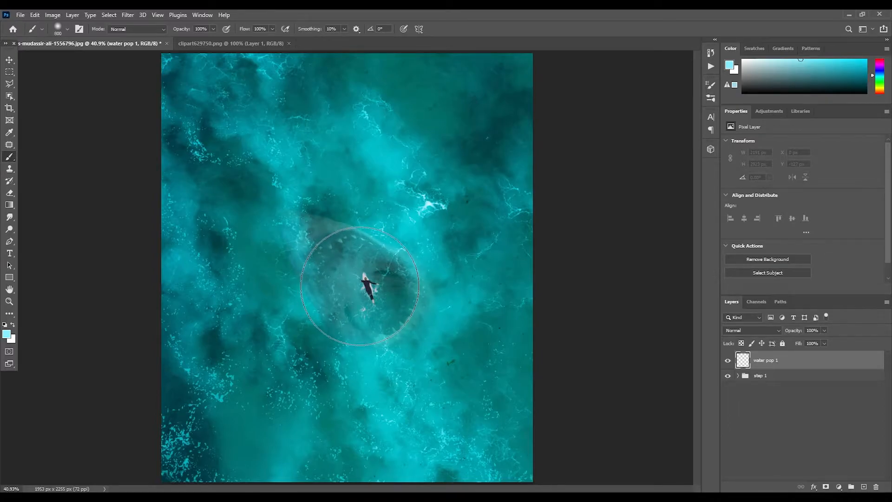
pyautogui.click(358, 289)
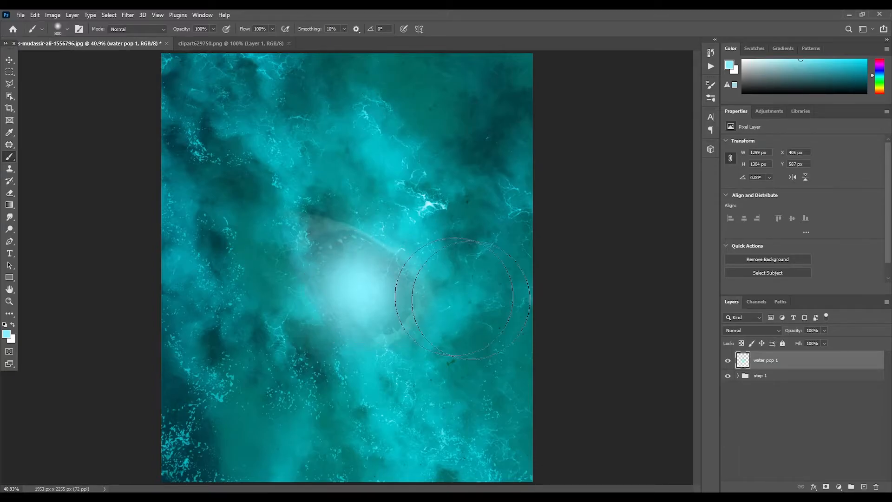
# - Set the water pop 1 layer's blend mode to Overlay and add a layer mask to it
pyautogui.click(762, 330)
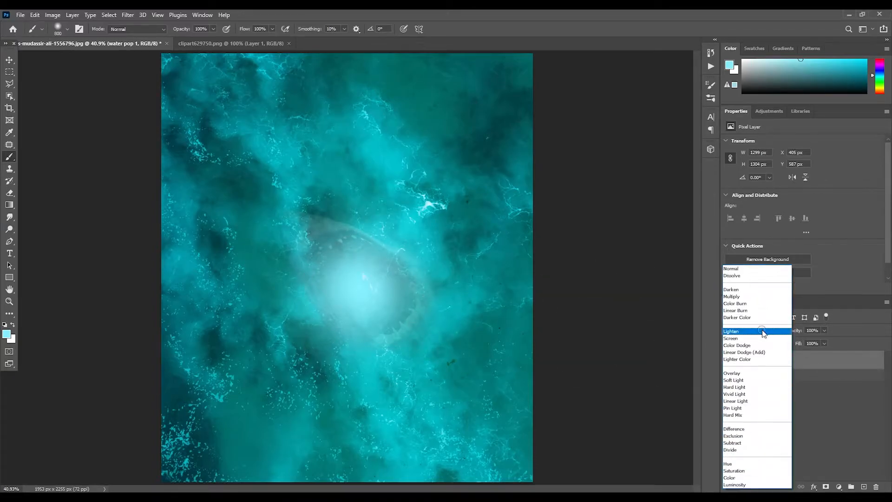
pyautogui.click(745, 373)
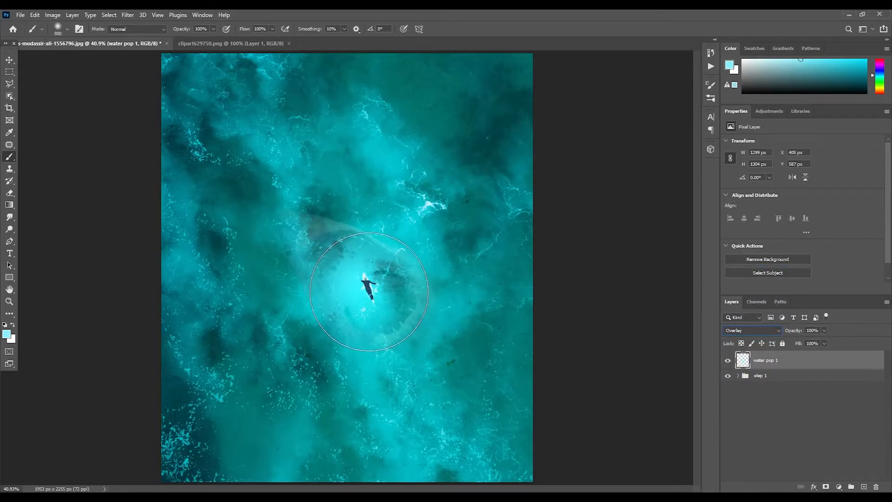
pyautogui.click(9, 301)
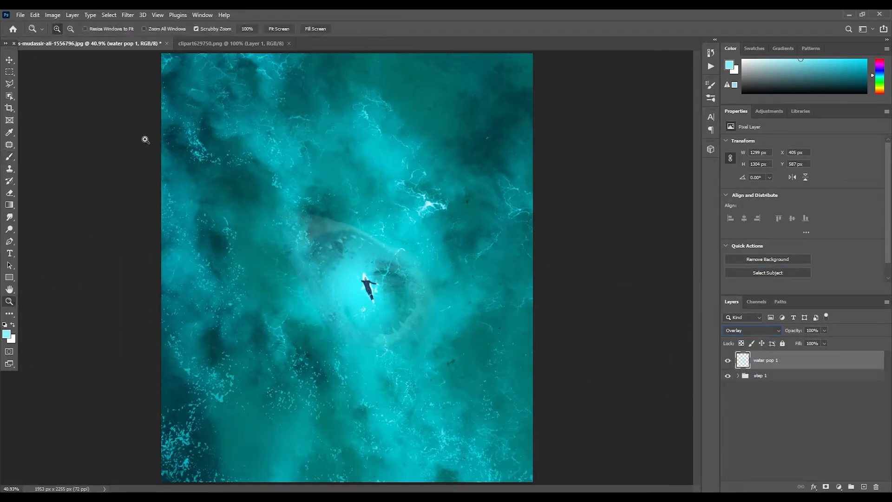
pyautogui.moveTo(371, 289); pyautogui.dragTo(380, 257)
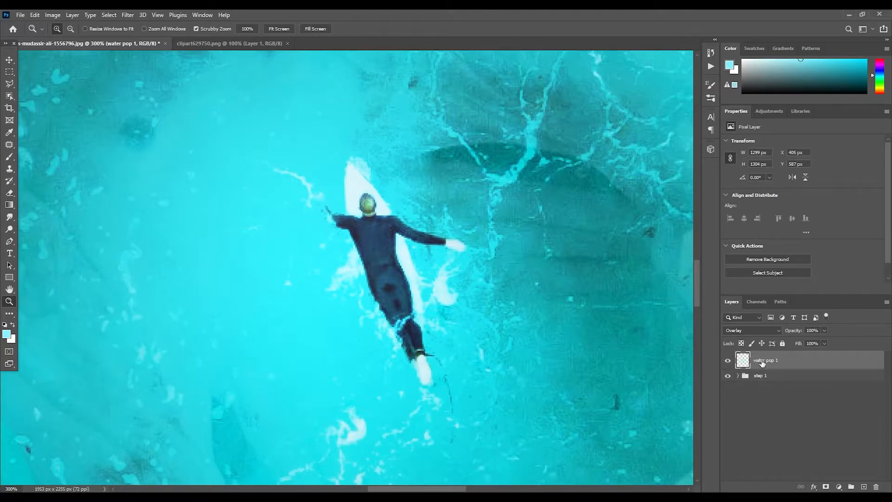
pyautogui.click(825, 487)
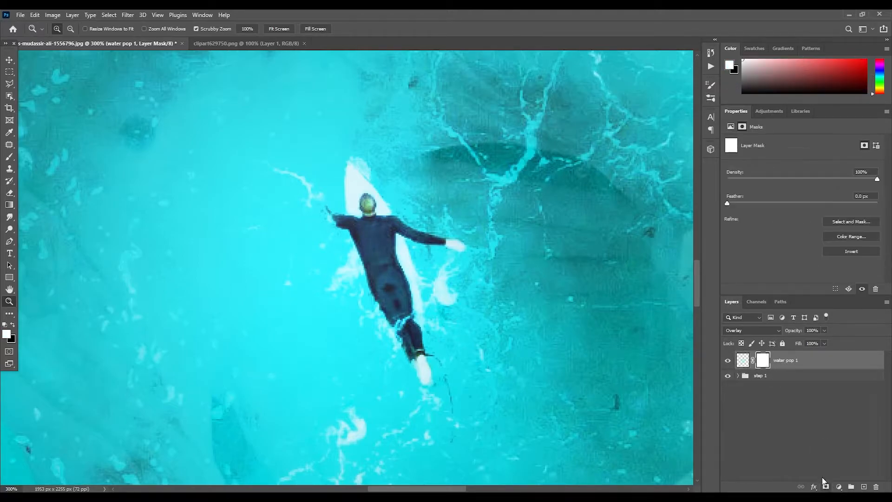
# - Paint black on the water pop 1 mask over the surfer's head, body and legs with a 30 px brush at 28% flow
pyautogui.click(10, 160)
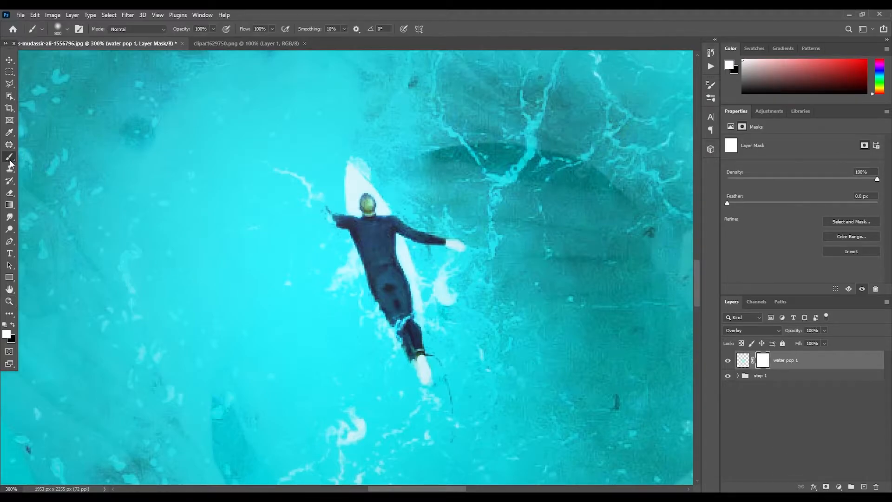
pyautogui.click(13, 325)
pyautogui.press('[')
pyautogui.press('[')
pyautogui.press('[')
pyautogui.press('[')
pyautogui.press('[')
pyautogui.press('[')
pyautogui.press('[')
pyautogui.press('[')
pyautogui.press('[')
pyautogui.press('[')
pyautogui.press('[')
pyautogui.press('[')
pyautogui.click(272, 29)
pyautogui.click(240, 40)
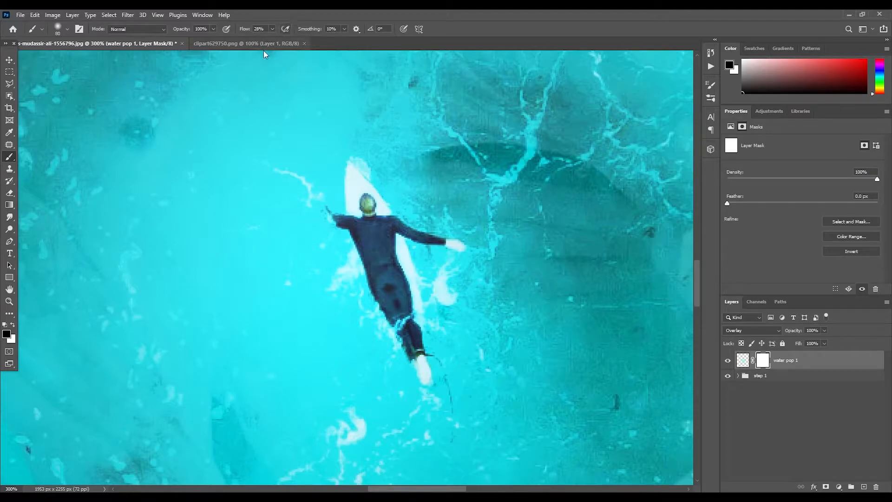
pyautogui.press('[')
pyautogui.press('[')
pyautogui.press('[')
pyautogui.press('[')
pyautogui.press('[')
pyautogui.press('[')
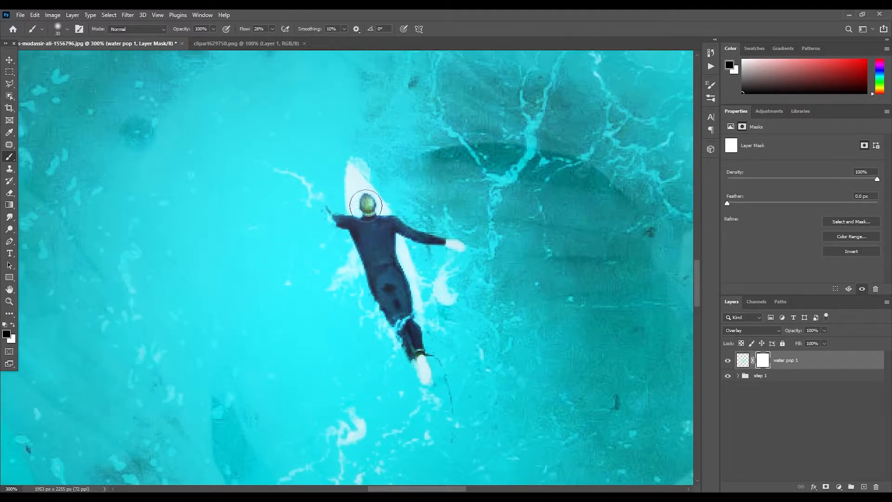
pyautogui.moveTo(363, 201)
pyautogui.mouseDown()
pyautogui.moveTo(374, 224)
pyautogui.moveTo(360, 193)
pyautogui.moveTo(384, 251)
pyautogui.moveTo(373, 231)
pyautogui.moveTo(384, 224)
pyautogui.moveTo(378, 288)
pyautogui.moveTo(397, 318)
pyautogui.moveTo(441, 340)
pyautogui.moveTo(398, 319)
pyautogui.moveTo(391, 299)
pyautogui.moveTo(404, 317)
pyautogui.moveTo(404, 309)
pyautogui.moveTo(397, 318)
pyautogui.moveTo(420, 366)
pyautogui.mouseUp()
# - Refine the water pop 1 mask around the surfer's shoulders and upper body with a smaller black brush
pyautogui.press('[')
pyautogui.press('[')
pyautogui.moveTo(397, 230)
pyautogui.mouseDown()
pyautogui.moveTo(391, 220)
pyautogui.moveTo(450, 245)
pyautogui.moveTo(340, 222)
pyautogui.moveTo(367, 227)
pyautogui.moveTo(371, 212)
pyautogui.moveTo(355, 233)
pyautogui.moveTo(383, 312)
pyautogui.moveTo(391, 294)
pyautogui.moveTo(423, 359)
pyautogui.moveTo(401, 335)
pyautogui.moveTo(394, 267)
pyautogui.moveTo(405, 289)
pyautogui.moveTo(405, 313)
pyautogui.moveTo(388, 230)
pyautogui.moveTo(327, 224)
pyautogui.moveTo(375, 227)
pyautogui.moveTo(372, 245)
pyautogui.moveTo(396, 268)
pyautogui.moveTo(387, 285)
pyautogui.moveTo(400, 271)
pyautogui.mouseUp()
pyautogui.press('[')
pyautogui.moveTo(400, 239)
pyautogui.mouseDown()
pyautogui.moveTo(398, 227)
pyautogui.moveTo(379, 223)
pyautogui.moveTo(412, 222)
pyautogui.moveTo(361, 225)
pyautogui.moveTo(374, 255)
pyautogui.moveTo(388, 249)
pyautogui.moveTo(383, 242)
pyautogui.mouseUp()
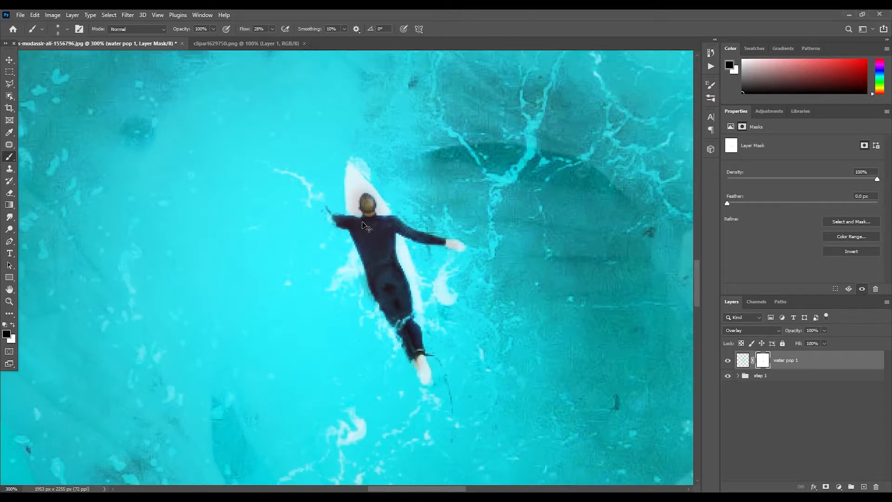
pyautogui.hotkey('ctrl', '0')
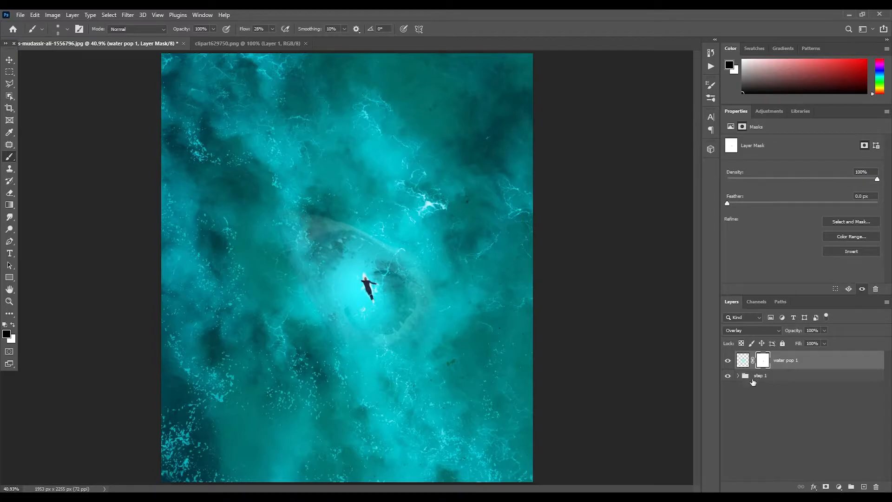
# - Add a new empty layer above water pop 1 and name it "water pop 2"
pyautogui.click(742, 361)
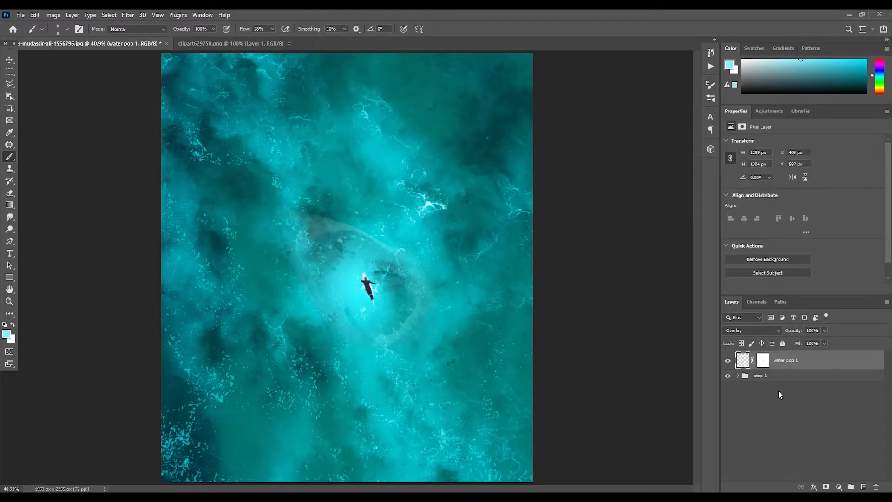
pyautogui.click(865, 486)
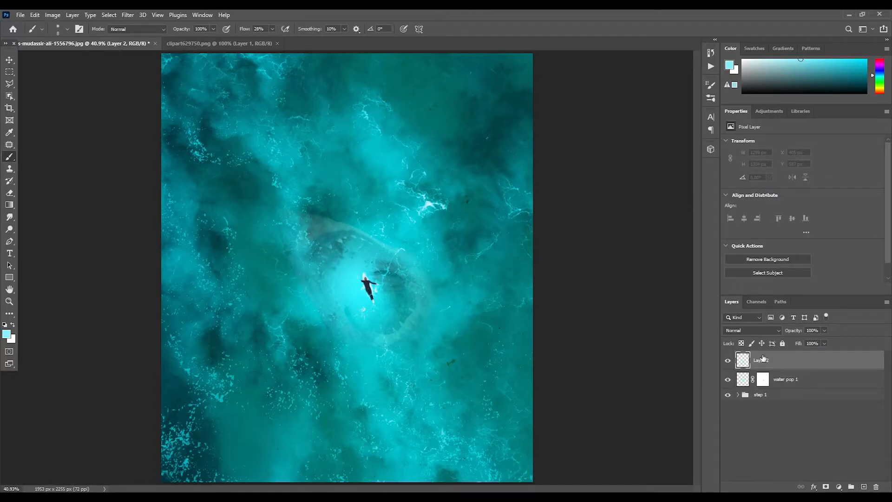
pyautogui.write('wat')
pyautogui.press('Return')
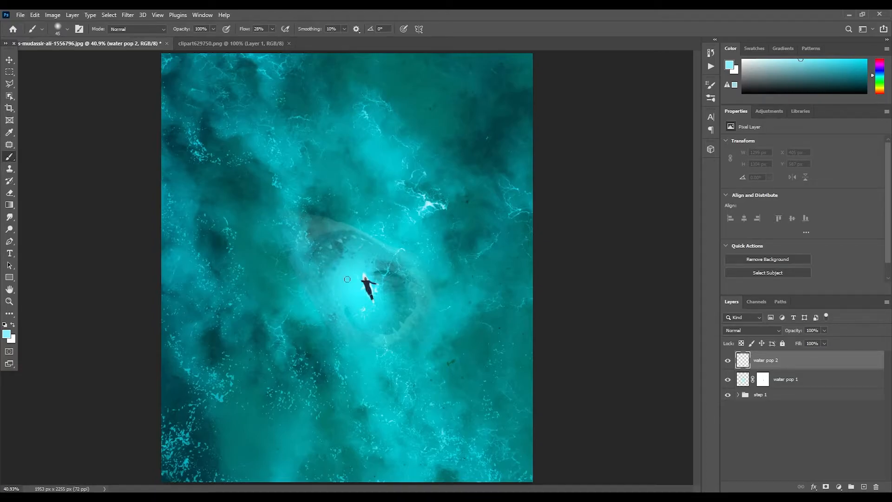
# - Enlarge the brush to 900 px and keep #87f1ff as the foreground colour
pyautogui.press(']')
pyautogui.press(']')
pyautogui.press(']')
pyautogui.press(']')
pyautogui.press(']')
pyautogui.press(']')
pyautogui.press(']')
pyautogui.press(']')
pyautogui.press(']')
pyautogui.press(']')
pyautogui.press(']')
pyautogui.press(']')
pyautogui.press(']')
pyautogui.press(']')
pyautogui.press(']')
pyautogui.press(']')
pyautogui.press(']')
pyautogui.press(']')
pyautogui.press('[')
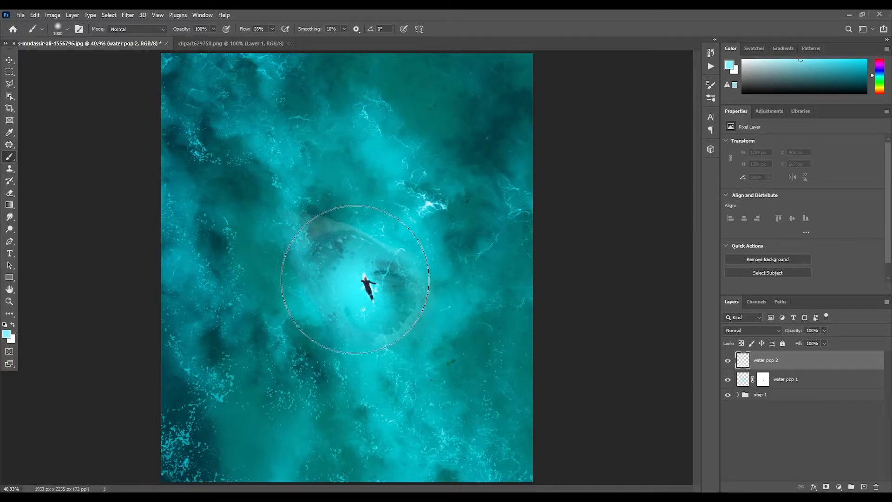
pyautogui.press('[')
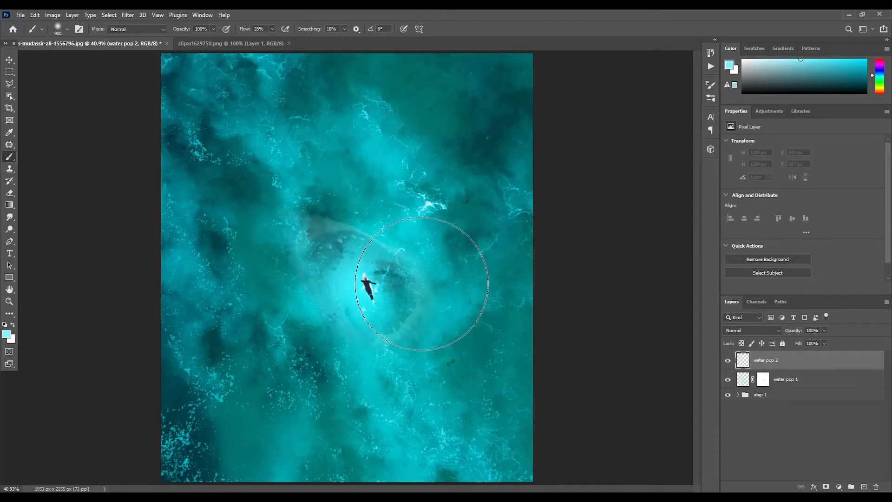
pyautogui.click(7, 334)
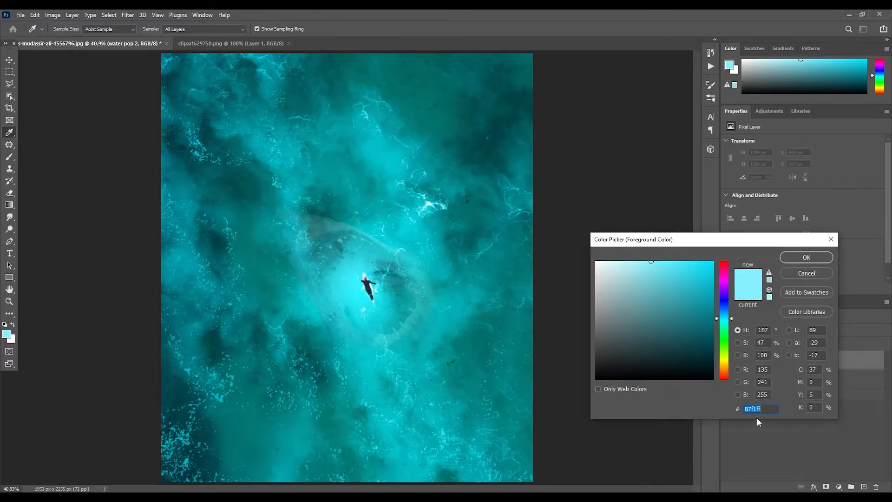
pyautogui.click(815, 259)
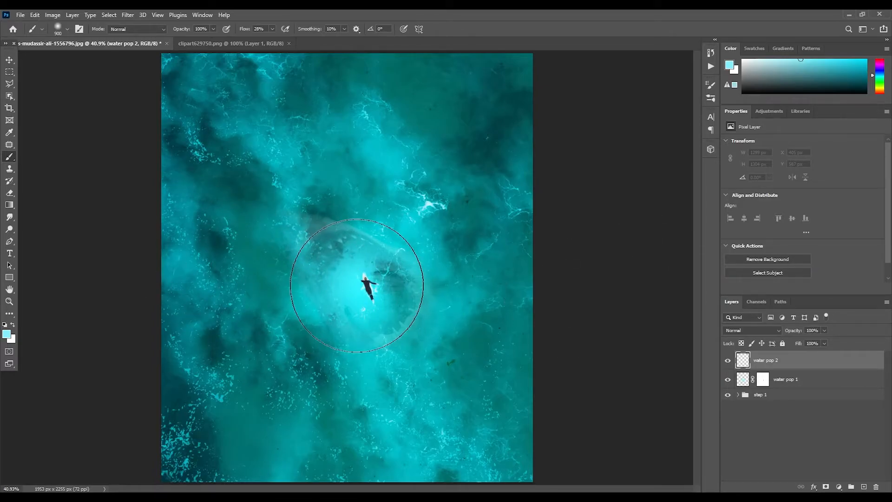
pyautogui.moveTo(364, 285); pyautogui.dragTo(359, 283)
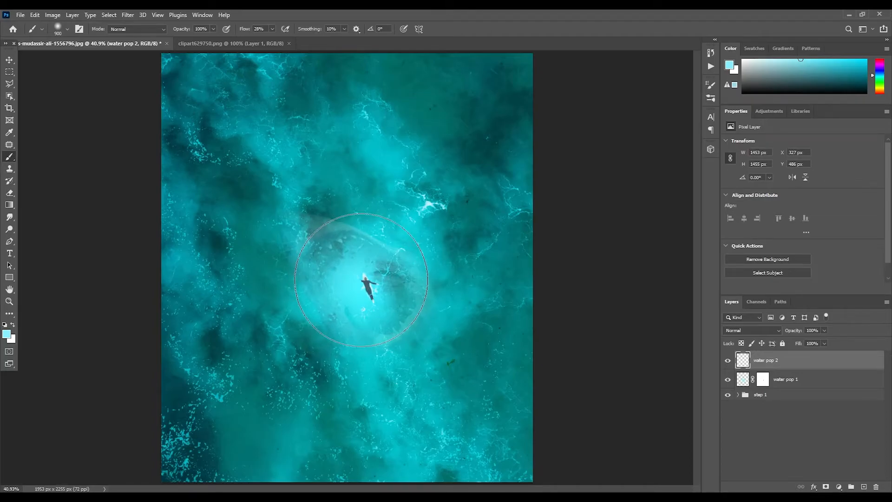
pyautogui.click(363, 278)
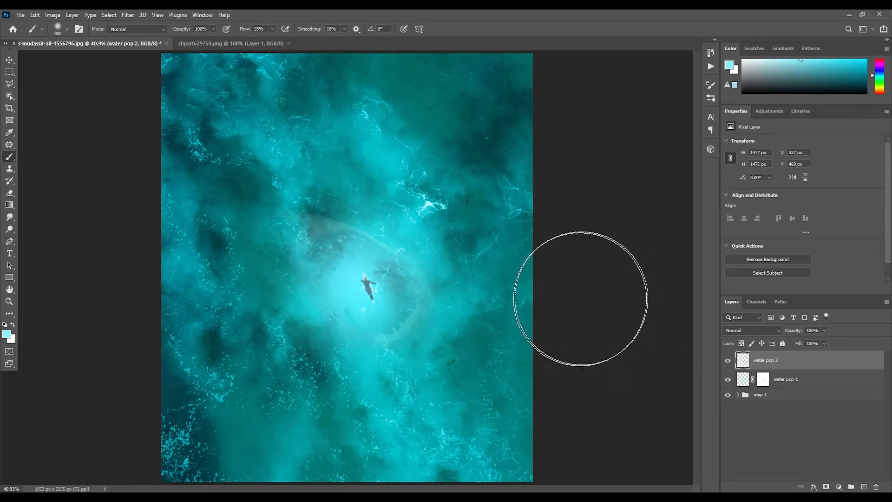
pyautogui.hotkey('ctrl', 'z')
pyautogui.hotkey('ctrl', 'z')
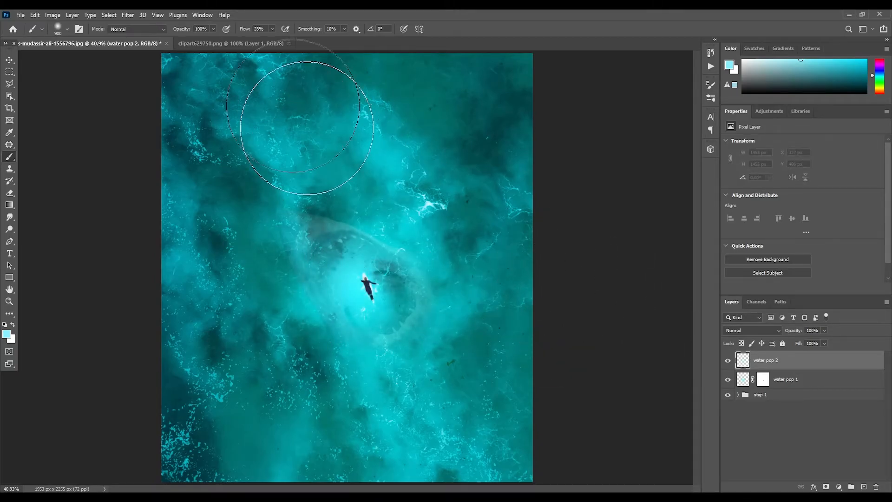
# - Raise the brush flow to 100% and paint one soft spot over the surfer on the water pop 2 layer
pyautogui.click(272, 29)
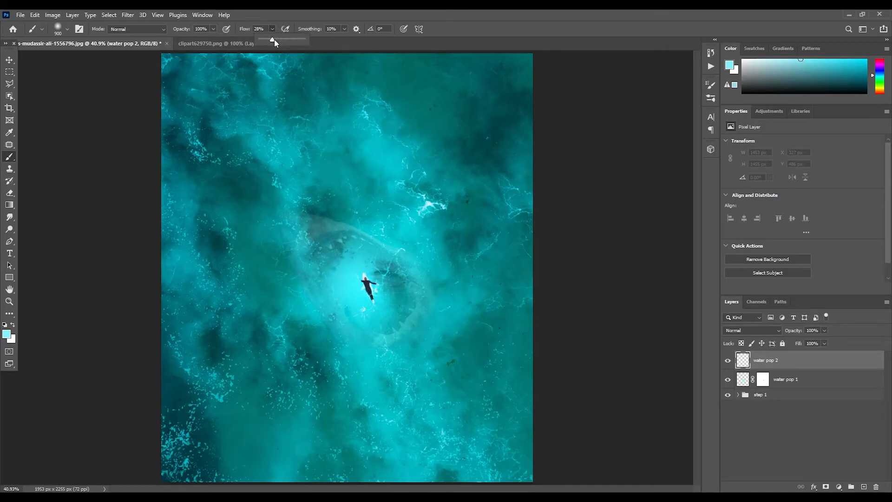
pyautogui.click(258, 19)
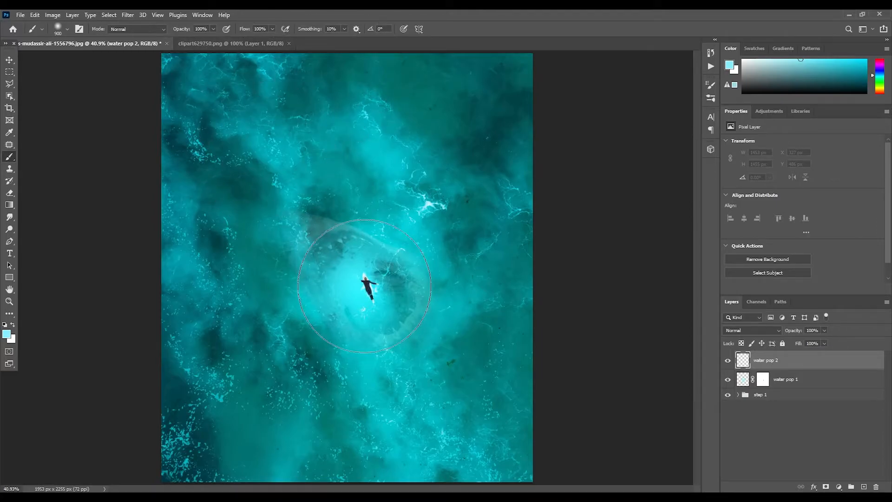
pyautogui.moveTo(368, 285); pyautogui.dragTo(352, 290)
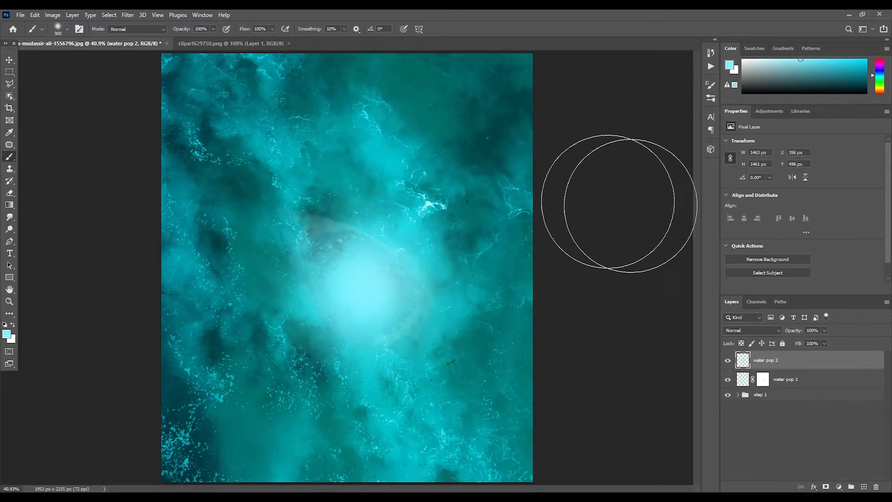
# - Lower the water pop 2 layer's opacity to 15%
pyautogui.click(824, 331)
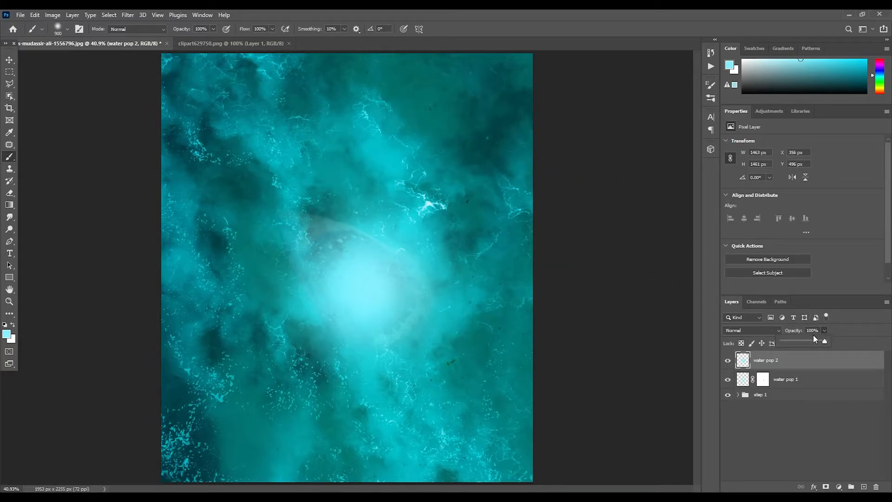
pyautogui.click(800, 344)
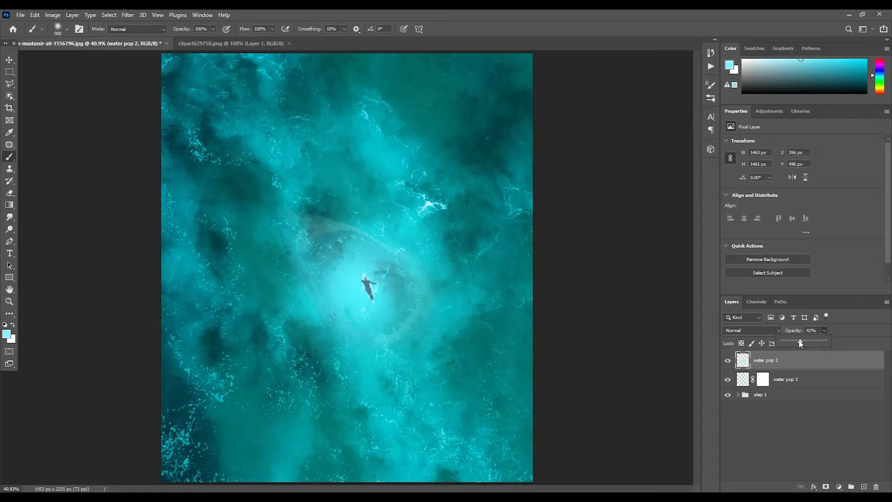
pyautogui.click(812, 330)
pyautogui.write('15')
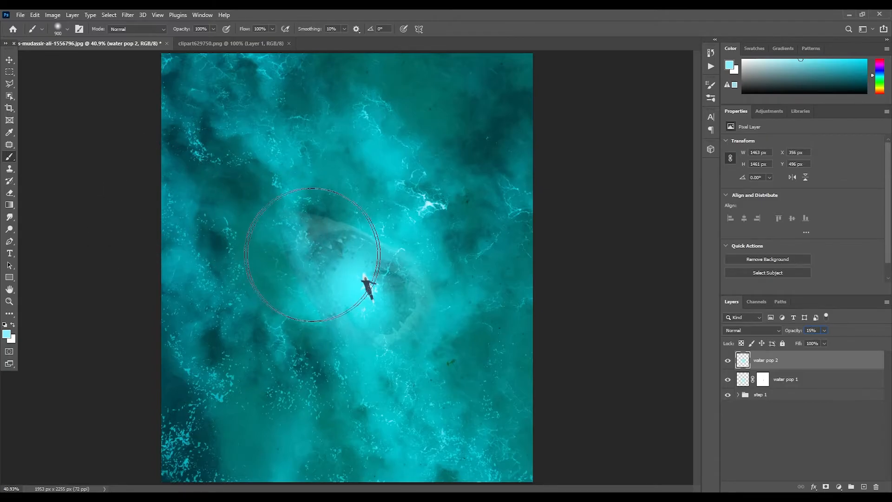
# - Add a layer mask to the water pop 2 layer for clearing the glow off the surfer
pyautogui.click(9, 301)
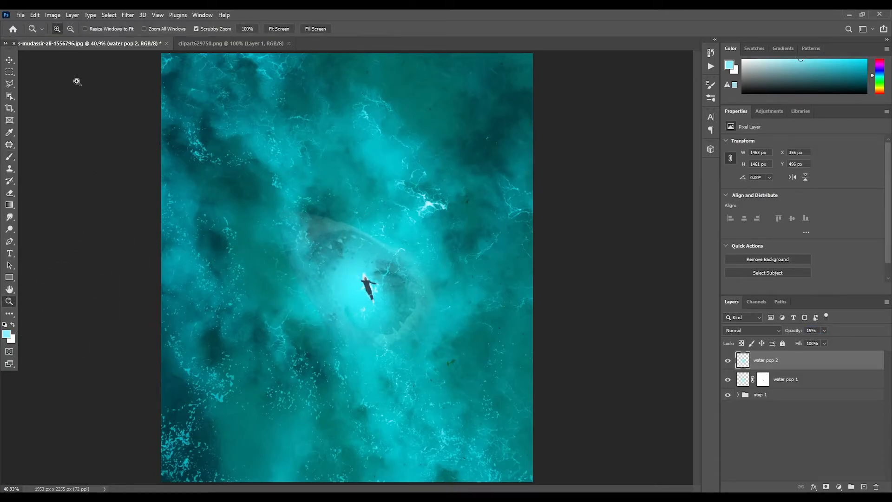
pyautogui.click(364, 285)
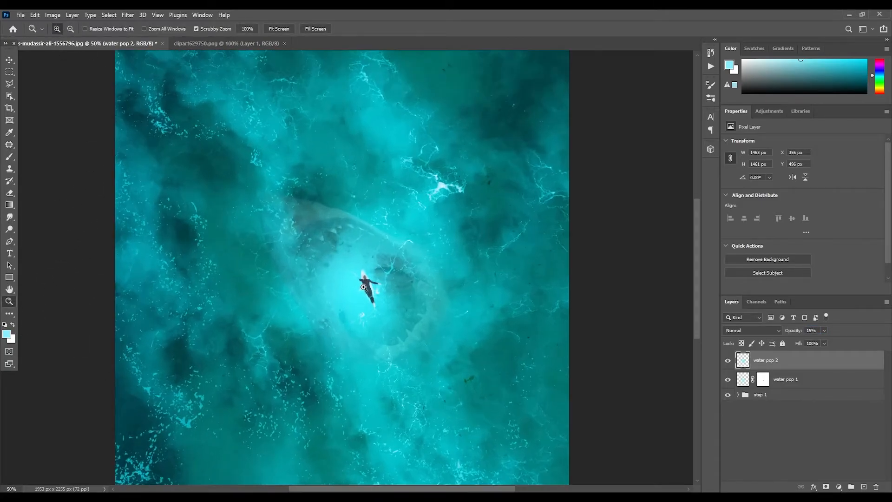
pyautogui.click(364, 286)
pyautogui.click(365, 286)
pyautogui.click(364, 286)
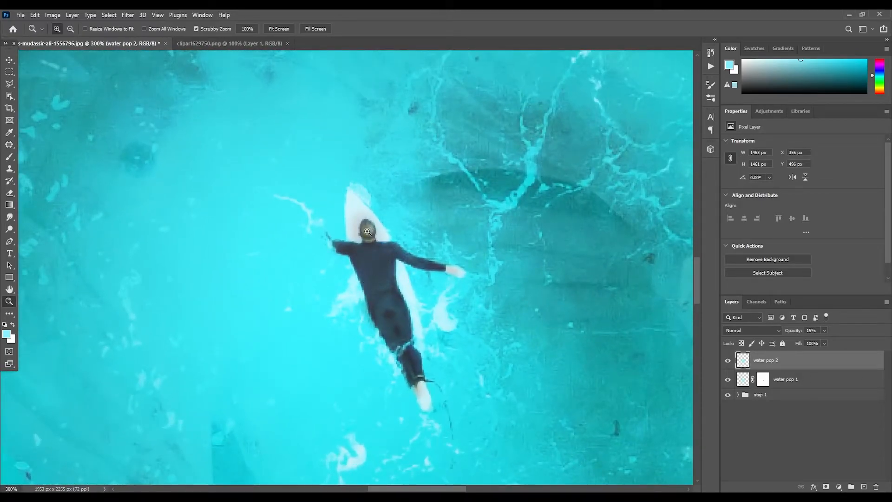
pyautogui.click(826, 486)
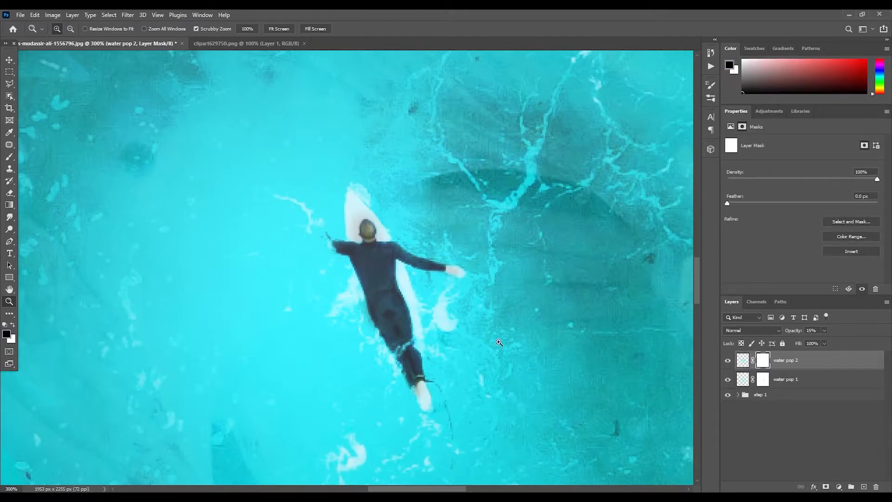
# - Paint black on the water pop 2 mask over the surfer's head, torso and legs with a 20 px brush at 24% flow
pyautogui.click(9, 157)
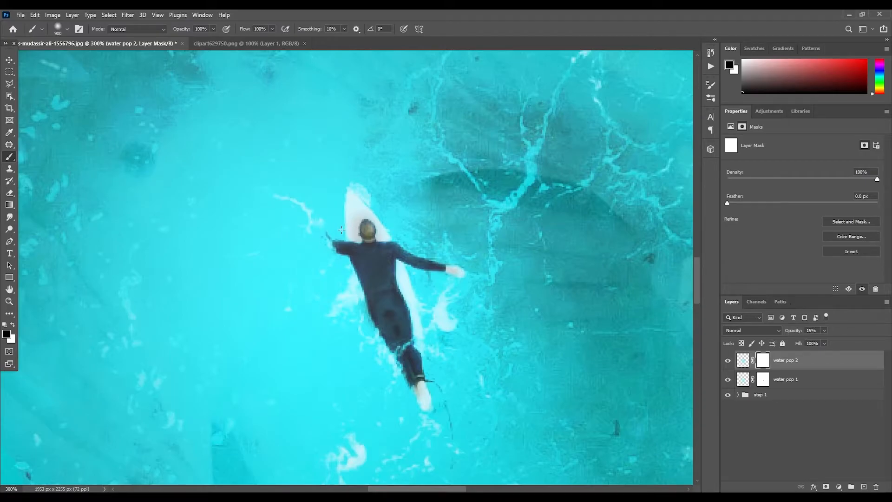
pyautogui.press('[')
pyautogui.press('[')
pyautogui.press('[')
pyautogui.press('[')
pyautogui.press('[')
pyautogui.press('[')
pyautogui.press('[')
pyautogui.press('[')
pyautogui.press('[')
pyautogui.press('[')
pyautogui.press('[')
pyautogui.press('[')
pyautogui.press('[')
pyautogui.press('[')
pyautogui.press('[')
pyautogui.press('[')
pyautogui.press('[')
pyautogui.press('[')
pyautogui.moveTo(366, 236)
pyautogui.mouseDown()
pyautogui.moveTo(371, 254)
pyautogui.moveTo(376, 246)
pyautogui.moveTo(373, 285)
pyautogui.moveTo(416, 383)
pyautogui.mouseUp()
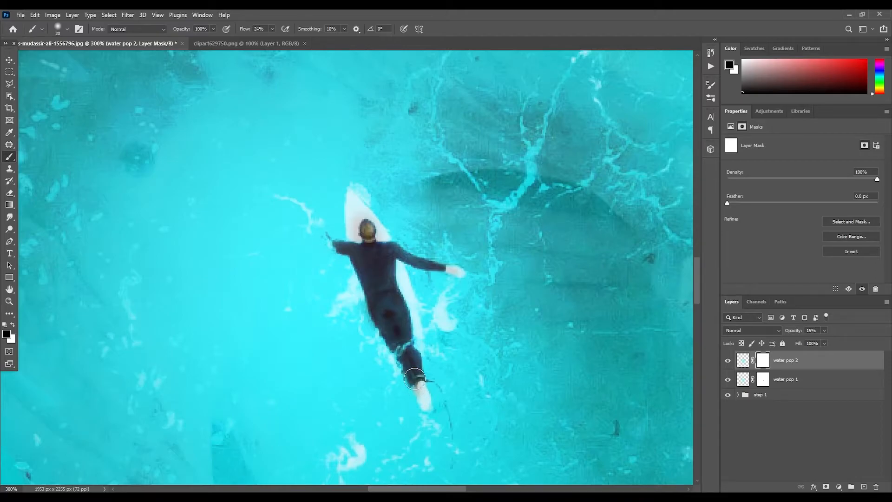
pyautogui.moveTo(388, 275); pyautogui.dragTo(401, 298)
# - Mask the water pop 2 glow off the surfer's arms and head with a 10 px black brush
pyautogui.press('[')
pyautogui.press('[')
pyautogui.moveTo(391, 249); pyautogui.dragTo(444, 270)
pyautogui.moveTo(363, 253); pyautogui.dragTo(337, 247)
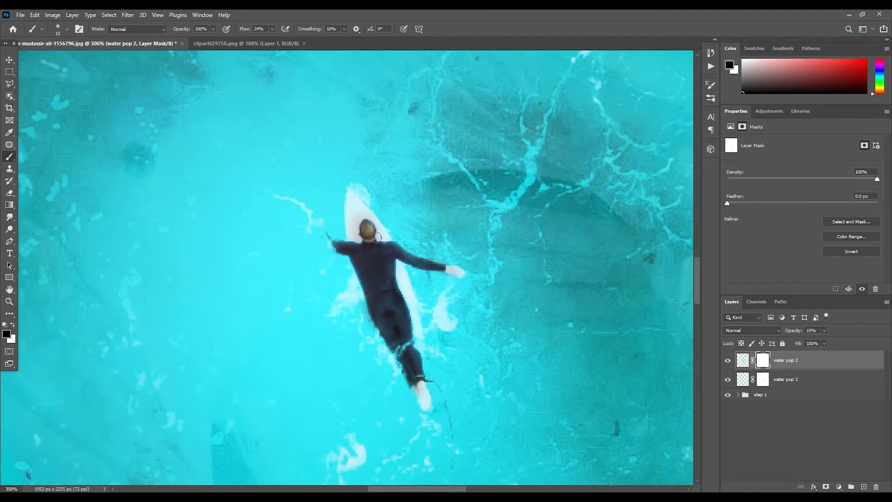
pyautogui.moveTo(367, 224); pyautogui.dragTo(367, 225)
pyautogui.hotkey('ctrl', '0')
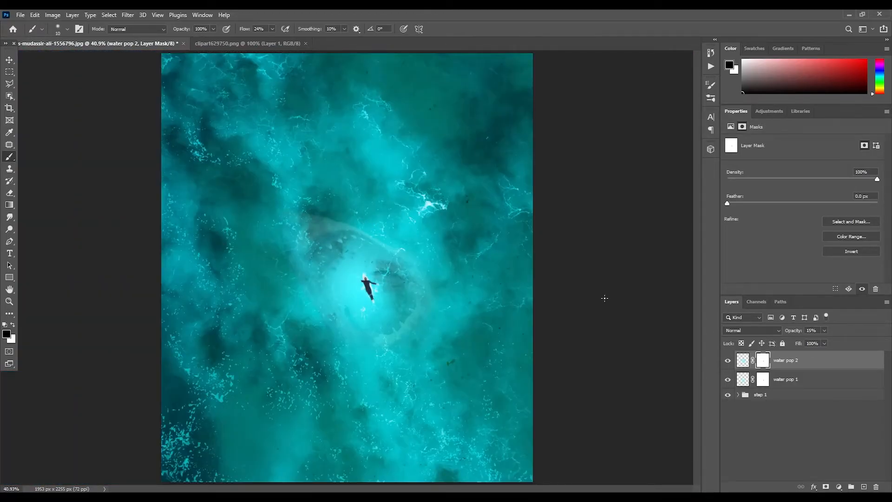
# - Group the water pop 1 and water pop 2 layers and name the group step 2
pyautogui.keyDown('ctrl'); pyautogui.click(797, 380); pyautogui.keyUp('ctrl')
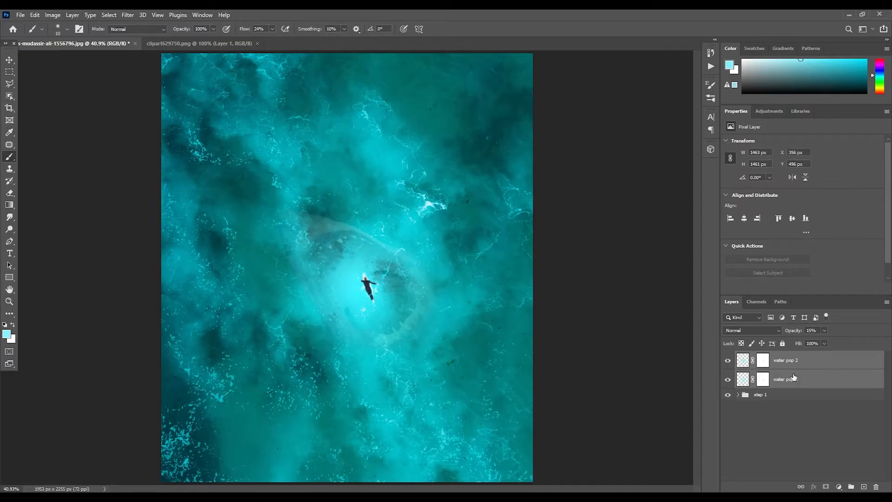
pyautogui.hotkey('ctrl', 'g')
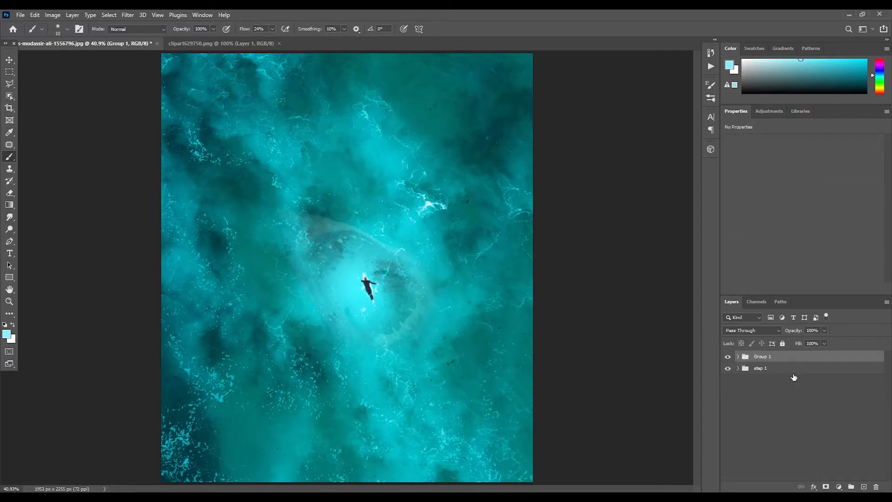
pyautogui.doubleClick(764, 357)
pyautogui.click(764, 398)
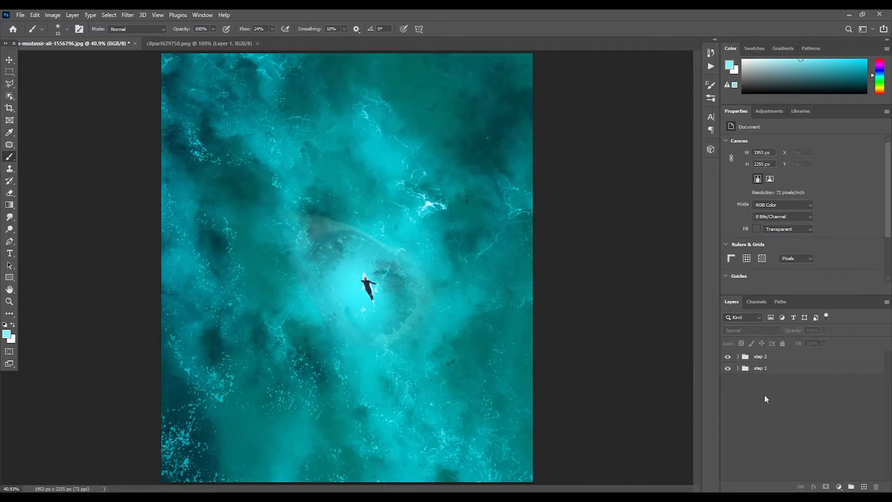
pyautogui.click(777, 360)
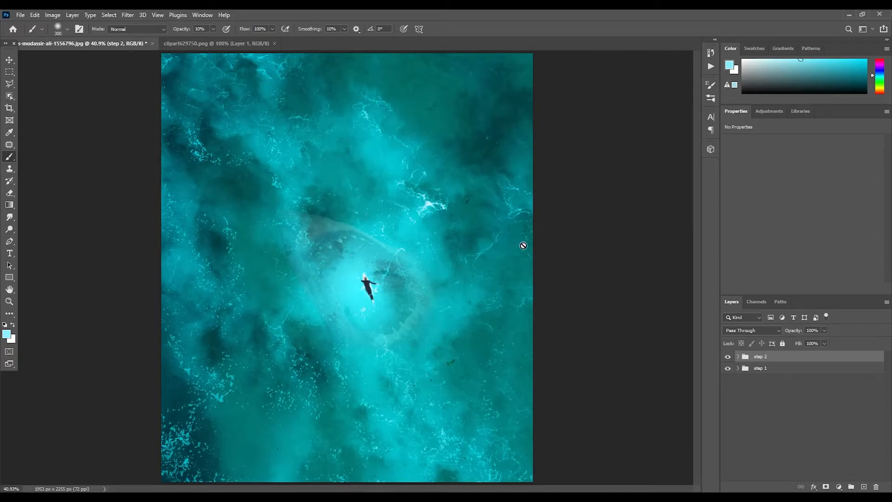
pyautogui.click(553, 241)
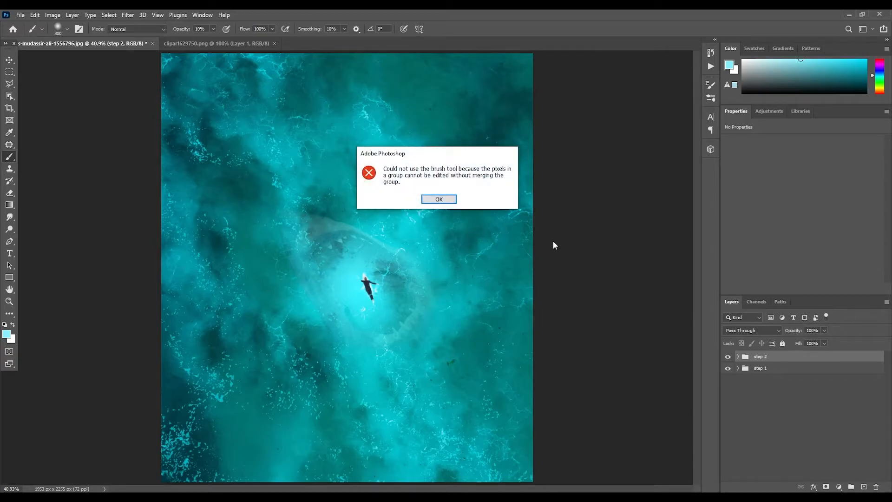
pyautogui.click(449, 200)
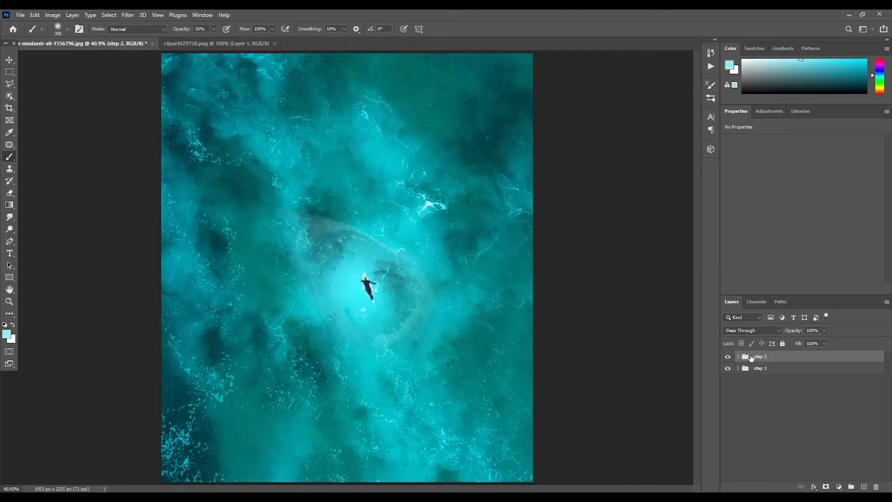
# - Add a new empty layer above the step 2 group and name it colour
pyautogui.click(864, 487)
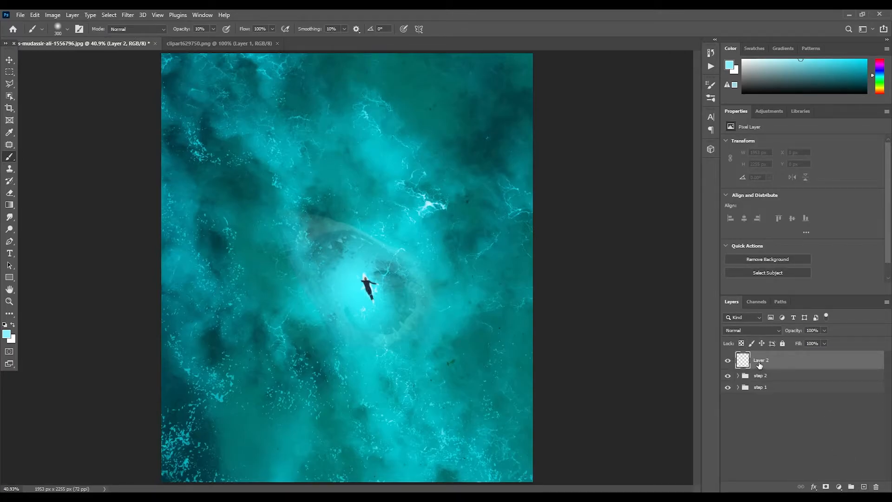
pyautogui.doubleClick(761, 360)
pyautogui.write('colour')
pyautogui.press('Return')
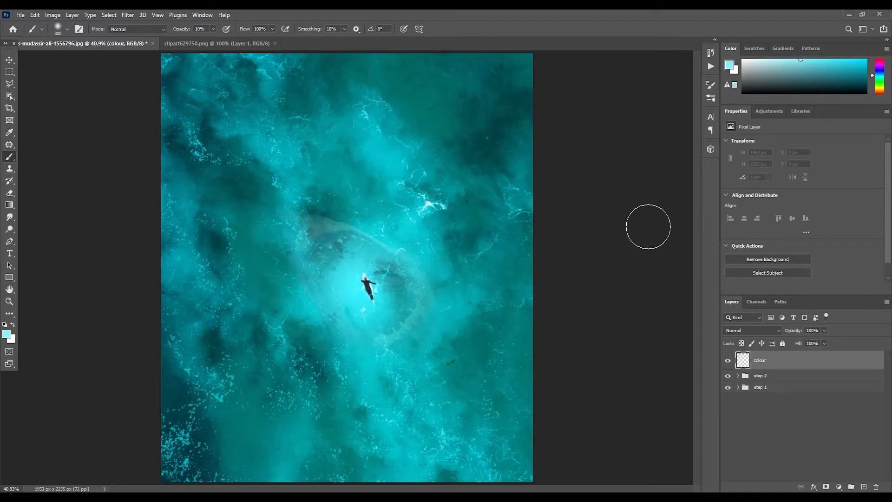
# - Try a Color Balance adjustment above the colour layer and delete both layers
pyautogui.click(838, 487)
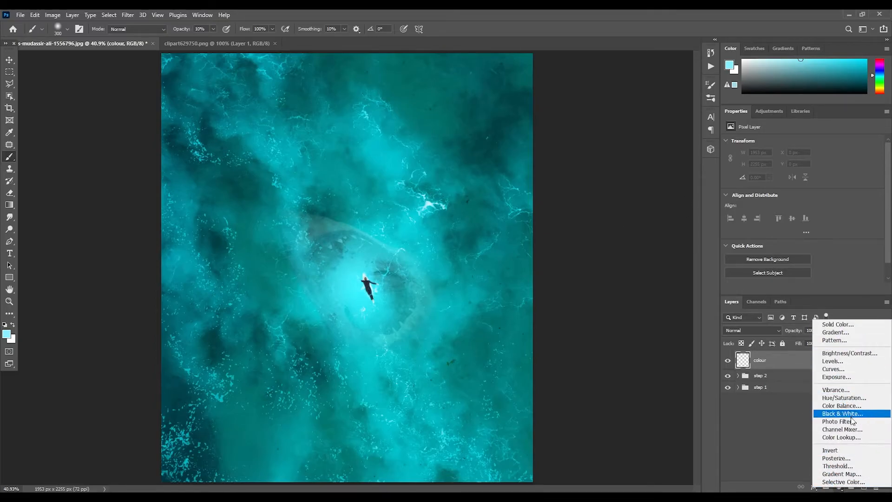
pyautogui.click(839, 406)
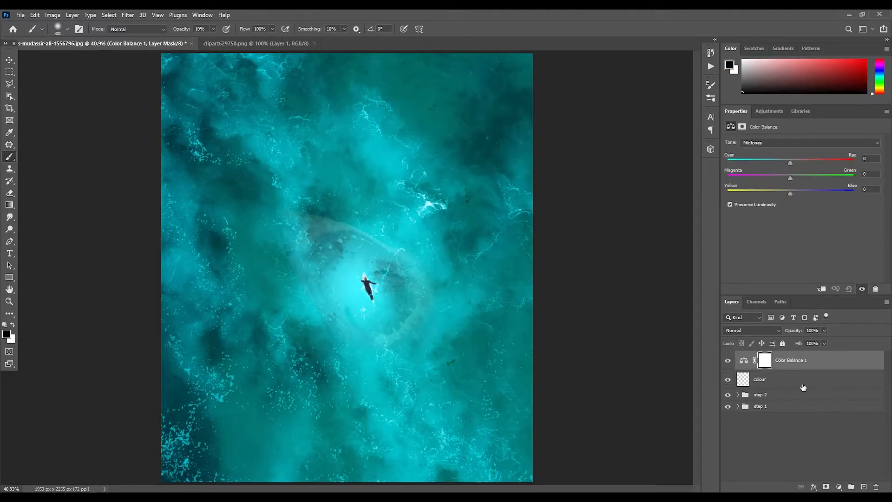
pyautogui.click(813, 382)
pyautogui.press('Delete')
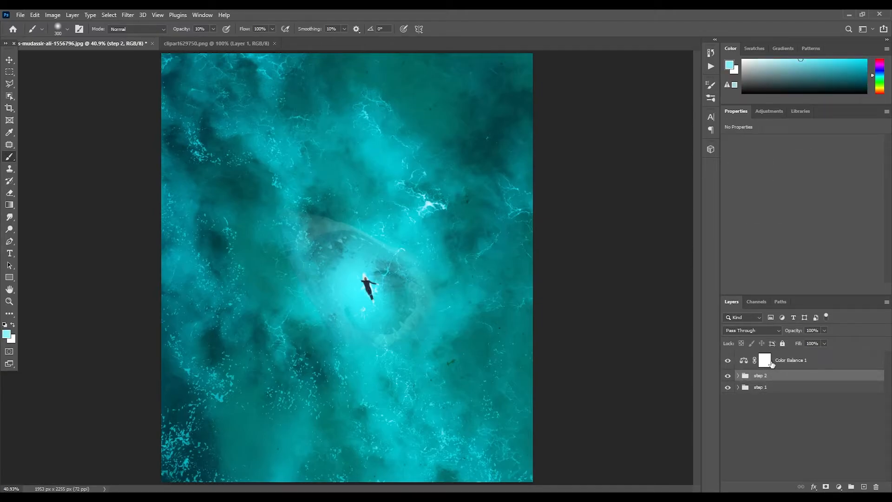
pyautogui.click(789, 364)
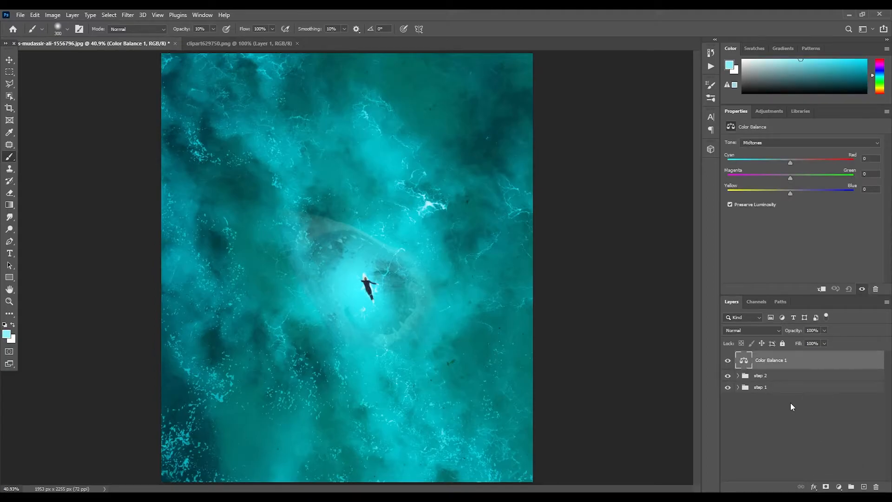
pyautogui.press('Delete')
# - Add a Color Balance adjustment layer above the step 2 group with midtones at -8 cyan/red, -6 magenta/green and +21 yellow/blue
pyautogui.click(839, 487)
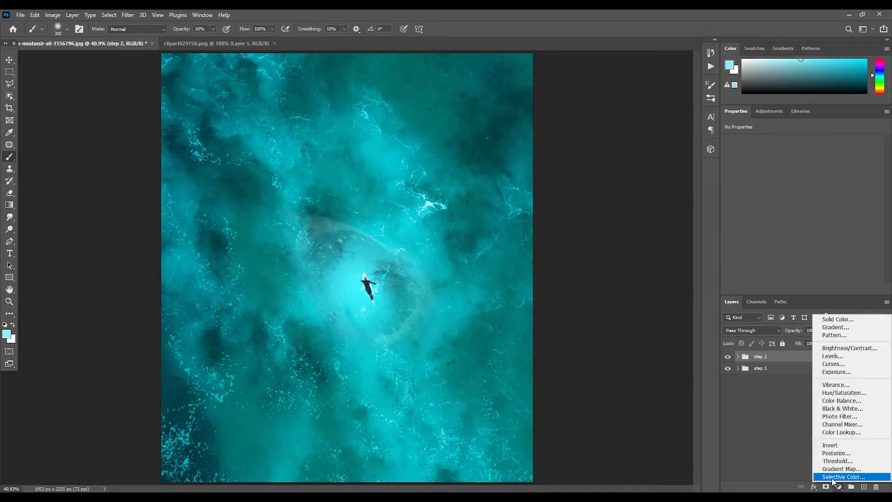
pyautogui.click(841, 402)
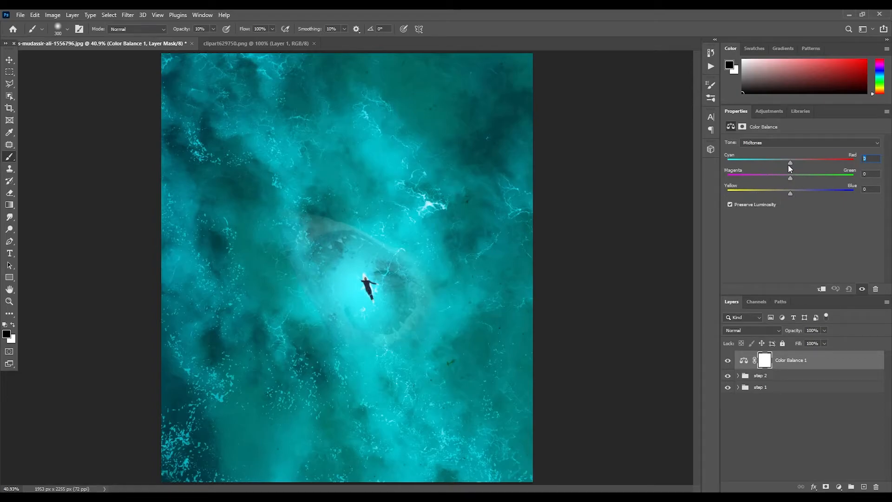
pyautogui.moveTo(794, 163)
pyautogui.mouseDown()
pyautogui.moveTo(823, 163)
pyautogui.moveTo(790, 166)
pyautogui.mouseUp()
pyautogui.write('-8')
pyautogui.press('Return')
pyautogui.write('-')
pyautogui.write('+21')
# - Add a Solid Color fill layer in black (000000) above the Color Balance adjustment
pyautogui.click(839, 486)
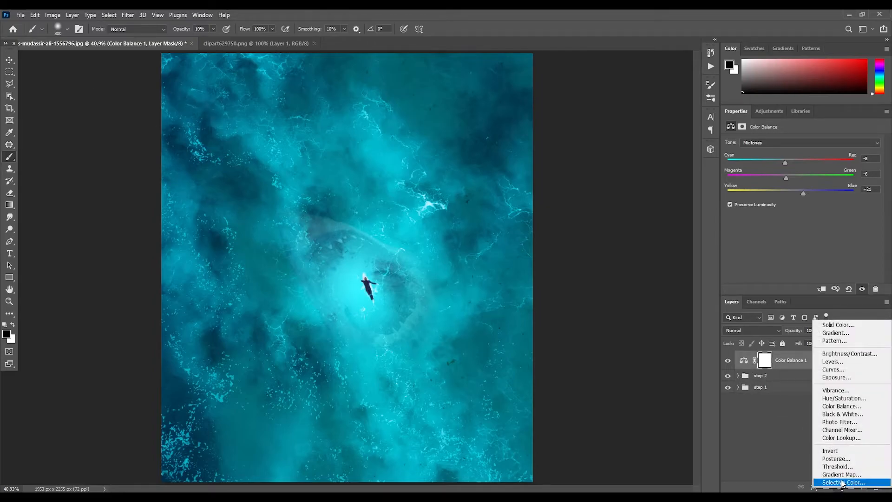
pyautogui.click(852, 324)
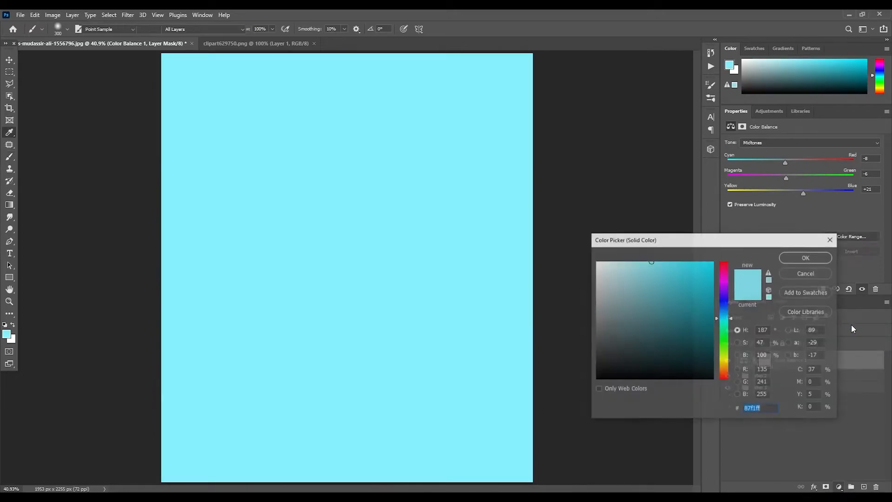
pyautogui.moveTo(608, 325); pyautogui.dragTo(552, 413)
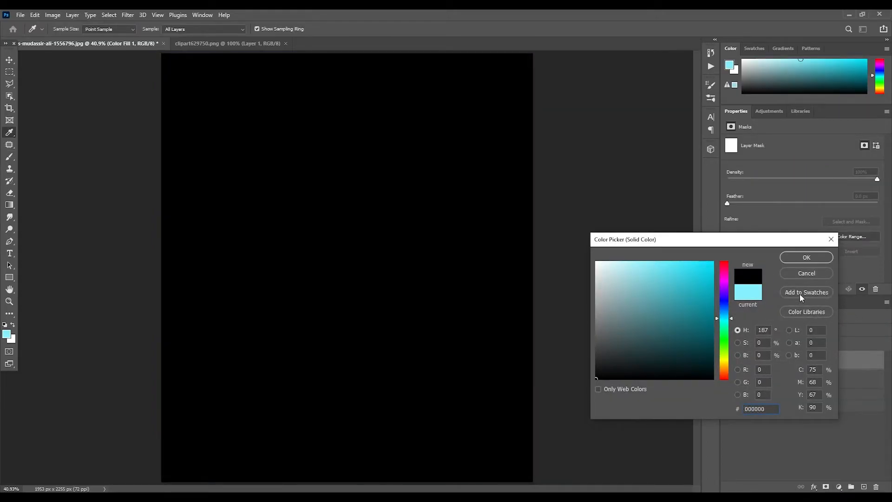
pyautogui.click(806, 258)
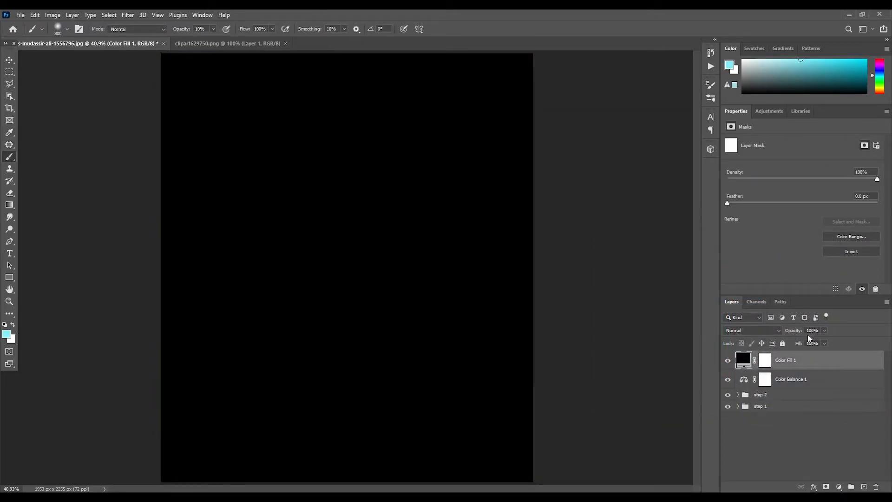
# - Lower the black colour fill layer's opacity to 75%
pyautogui.click(825, 331)
pyautogui.moveTo(813, 343); pyautogui.dragTo(786, 334)
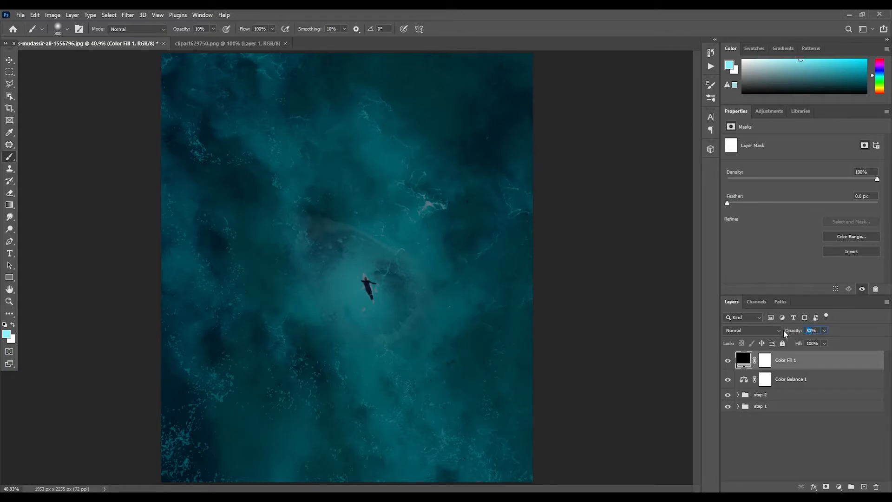
pyautogui.write('75')
pyautogui.press('Return')
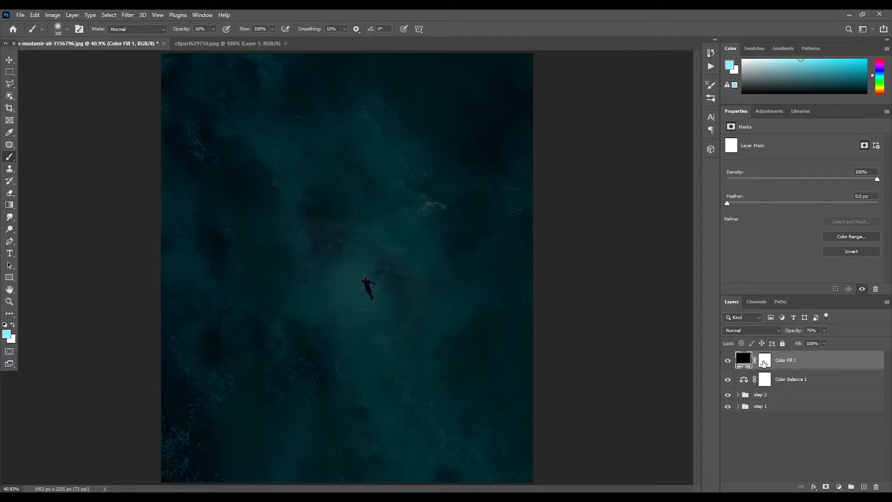
# - Paint black on the colour fill's mask over the shark's mouth area with a soft 300 px brush at 10% opacity
pyautogui.click(765, 364)
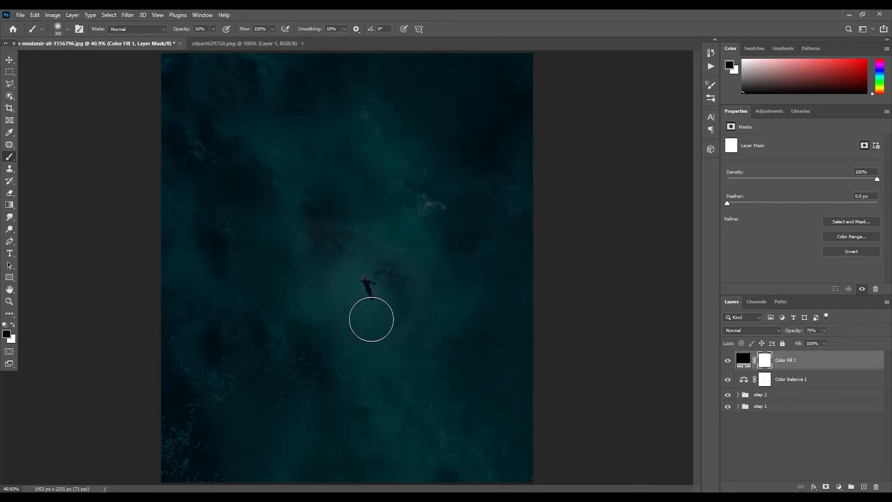
pyautogui.moveTo(311, 234)
pyautogui.mouseDown()
pyautogui.moveTo(338, 263)
pyautogui.moveTo(391, 280)
pyautogui.moveTo(380, 335)
pyautogui.moveTo(324, 298)
pyautogui.moveTo(363, 339)
pyautogui.moveTo(410, 324)
pyautogui.moveTo(407, 291)
pyautogui.moveTo(362, 254)
pyautogui.moveTo(323, 249)
pyautogui.mouseUp()
pyautogui.moveTo(315, 276)
pyautogui.mouseDown()
pyautogui.moveTo(338, 317)
pyautogui.moveTo(376, 337)
pyautogui.moveTo(416, 338)
pyautogui.moveTo(421, 293)
pyautogui.moveTo(385, 250)
pyautogui.moveTo(314, 234)
pyautogui.moveTo(297, 264)
pyautogui.moveTo(317, 228)
pyautogui.moveTo(397, 264)
pyautogui.moveTo(403, 310)
pyautogui.moveTo(376, 329)
pyautogui.moveTo(312, 290)
pyautogui.moveTo(305, 253)
pyautogui.moveTo(319, 234)
pyautogui.moveTo(324, 243)
pyautogui.moveTo(317, 233)
pyautogui.moveTo(397, 266)
pyautogui.moveTo(393, 308)
pyautogui.moveTo(382, 330)
pyautogui.moveTo(299, 241)
pyautogui.moveTo(297, 299)
pyautogui.moveTo(297, 255)
pyautogui.moveTo(359, 338)
pyautogui.moveTo(322, 234)
pyautogui.moveTo(385, 232)
pyautogui.moveTo(331, 215)
pyautogui.moveTo(403, 284)
pyautogui.moveTo(396, 256)
pyautogui.moveTo(383, 340)
pyautogui.moveTo(282, 281)
pyautogui.moveTo(300, 267)
pyautogui.moveTo(289, 247)
pyautogui.moveTo(331, 232)
pyautogui.moveTo(409, 248)
pyautogui.moveTo(361, 232)
pyautogui.moveTo(400, 290)
pyautogui.moveTo(394, 263)
pyautogui.moveTo(343, 222)
pyautogui.moveTo(302, 229)
pyautogui.moveTo(371, 224)
pyautogui.moveTo(399, 329)
pyautogui.moveTo(358, 330)
pyautogui.moveTo(348, 346)
pyautogui.moveTo(429, 287)
pyautogui.mouseUp()
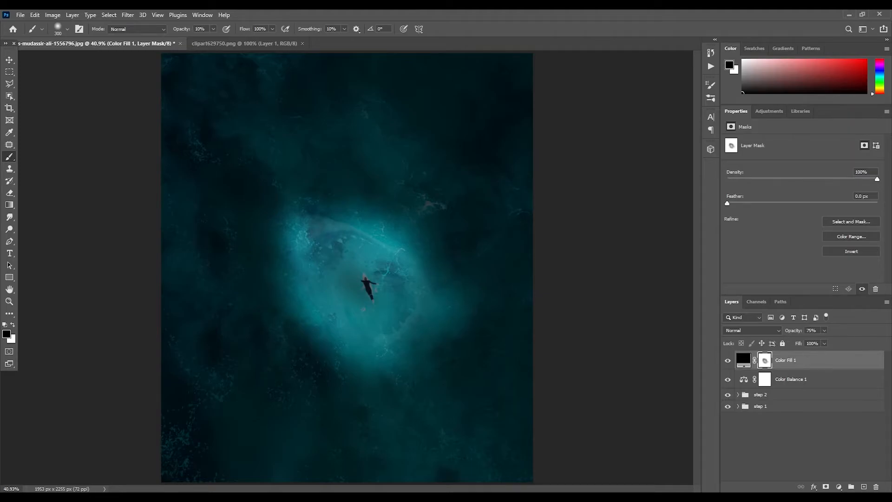
# - Compare the image with and without each water pop layer and lower water pop 1's opacity to 63%
pyautogui.click(739, 395)
pyautogui.click(728, 411)
pyautogui.click(728, 411)
pyautogui.click(728, 430)
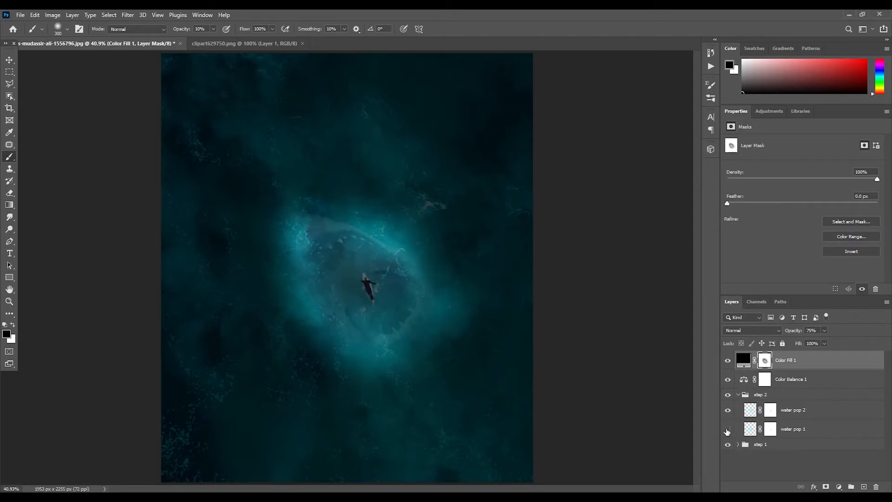
pyautogui.click(728, 430)
pyautogui.click(813, 432)
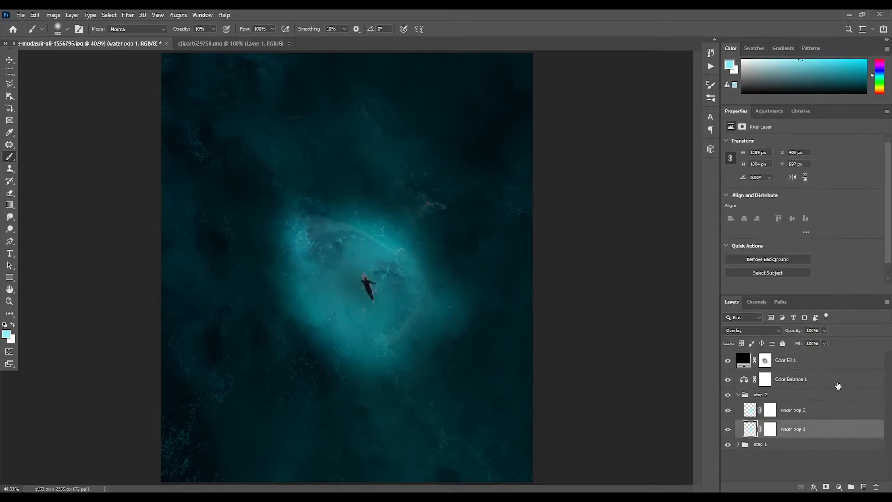
pyautogui.click(825, 331)
pyautogui.moveTo(818, 343); pyautogui.dragTo(812, 343)
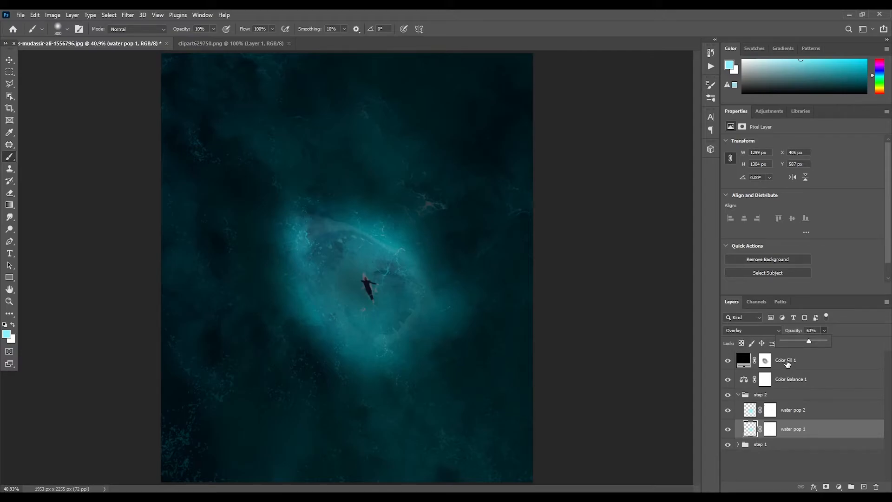
# - Group the Color Fill 1 and Color Balance 1 layers and name the group step 3
pyautogui.click(788, 362)
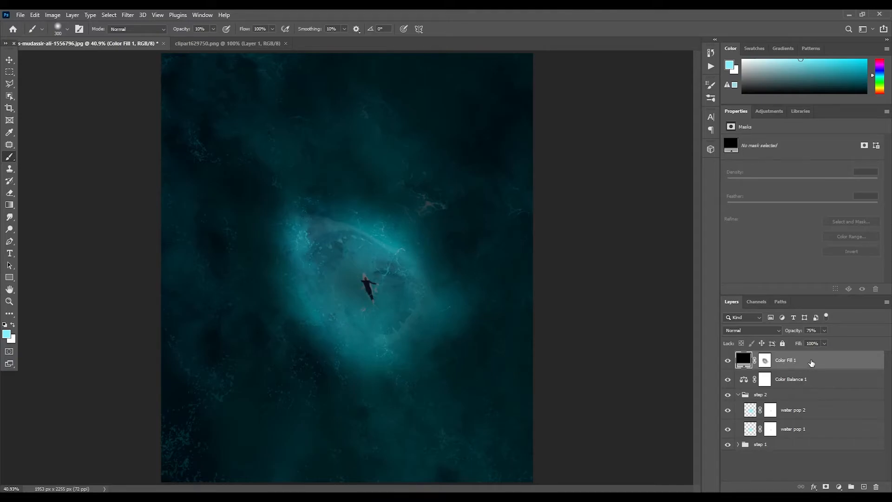
pyautogui.keyDown('shift'); pyautogui.click(826, 379); pyautogui.keyUp('shift')
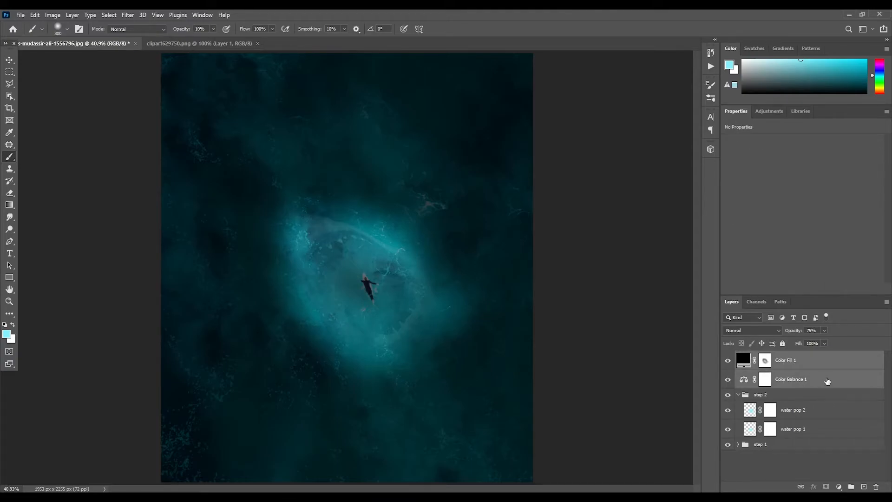
pyautogui.hotkey('ctrl', 'g')
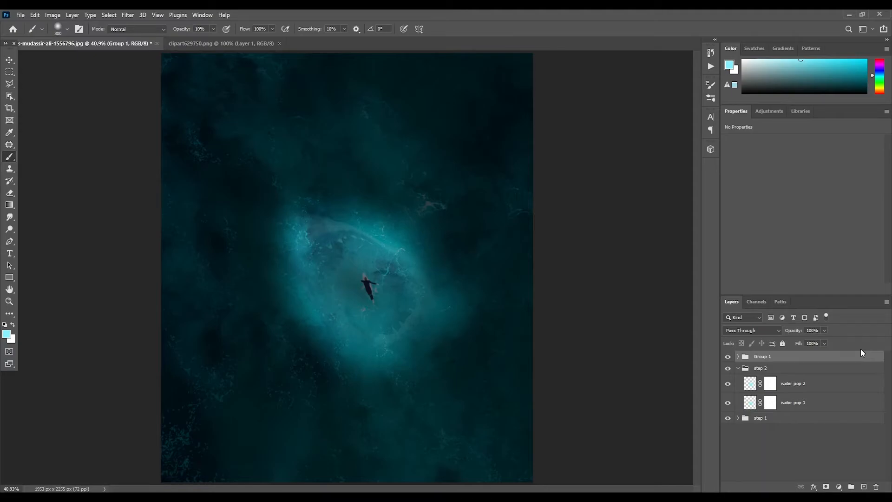
pyautogui.doubleClick(771, 357)
pyautogui.write('step 3')
pyautogui.press('Return')
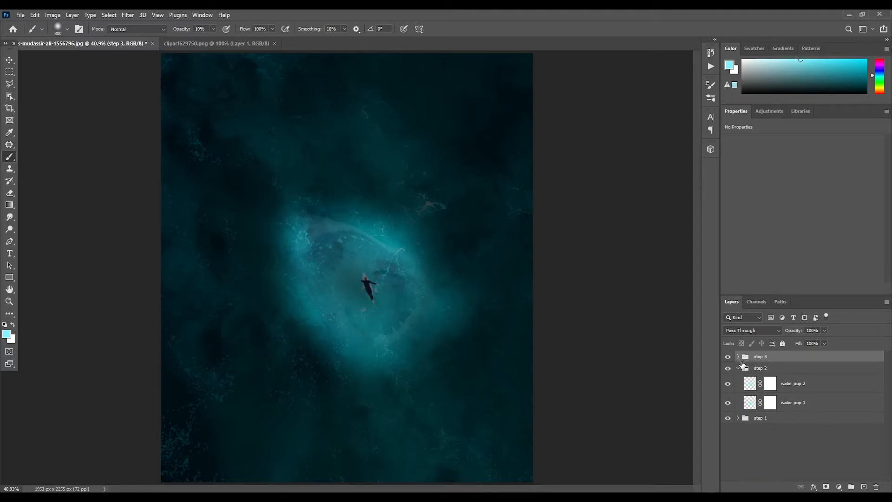
# - Expand the step 3 and step 1 groups and stamp all visible layers into a new merged layer on top
pyautogui.click(738, 357)
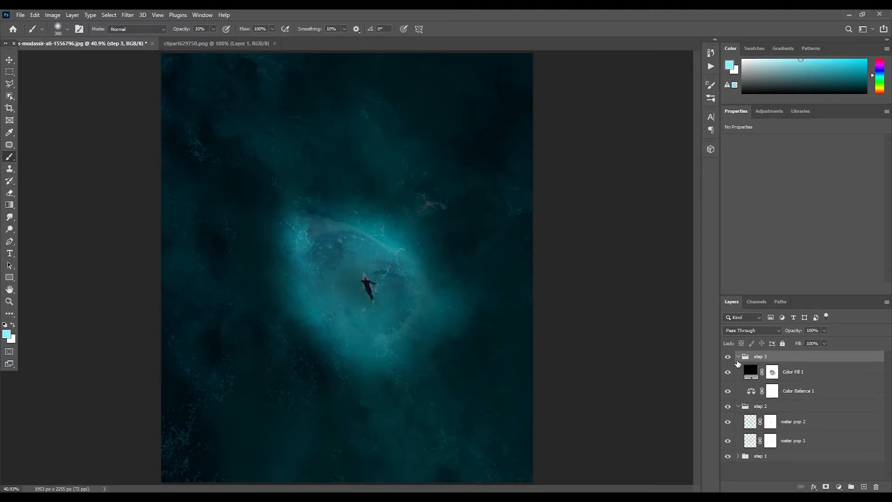
pyautogui.click(738, 456)
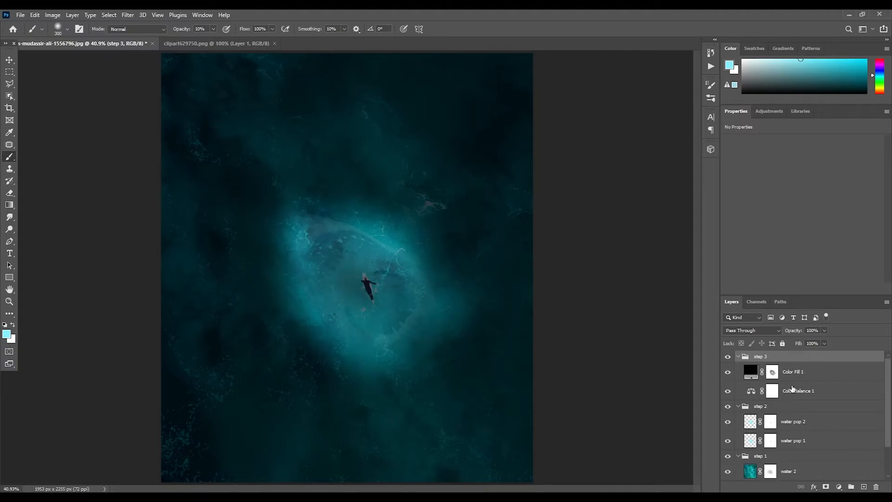
pyautogui.moveTo(888, 373)
pyautogui.mouseDown()
pyautogui.moveTo(883, 407)
pyautogui.moveTo(888, 374)
pyautogui.mouseUp()
pyautogui.hotkey('ctrl', 'shift', 'alt', 'e')
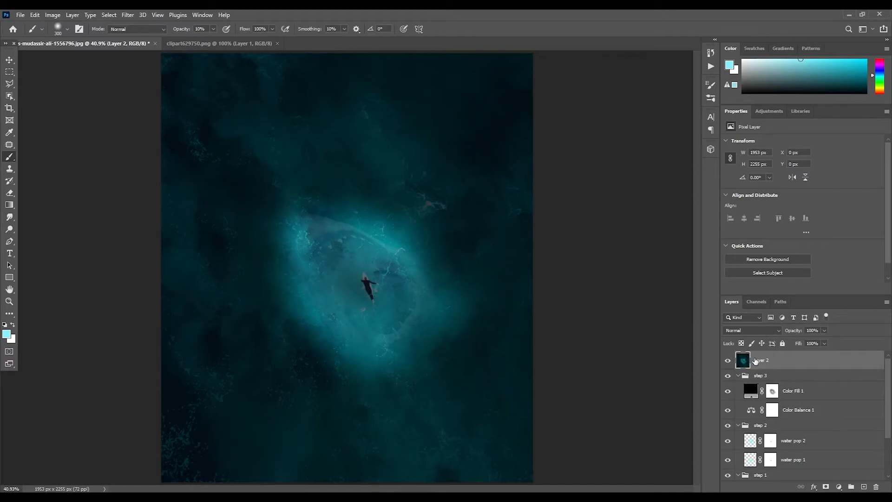
# - Duplicate the merged layer and name the copy paint
pyautogui.hotkey('ctrl', 'j')
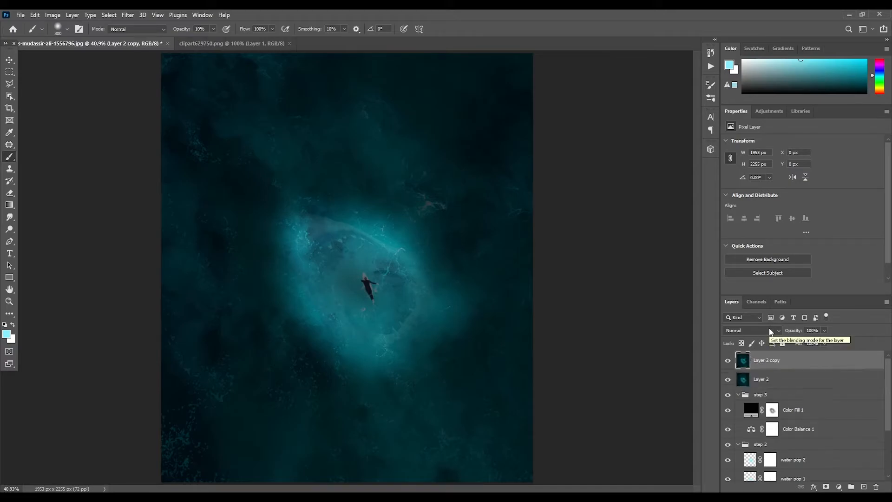
pyautogui.doubleClick(775, 363)
pyautogui.write('d')
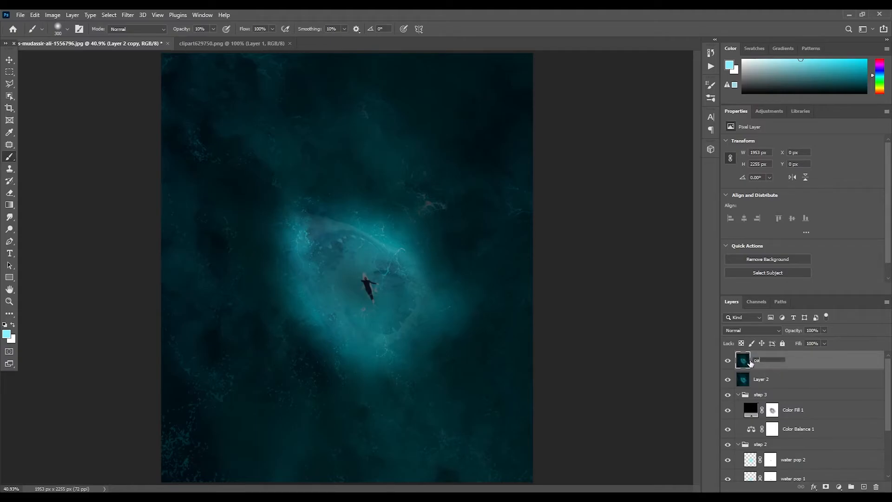
pyautogui.press('Return')
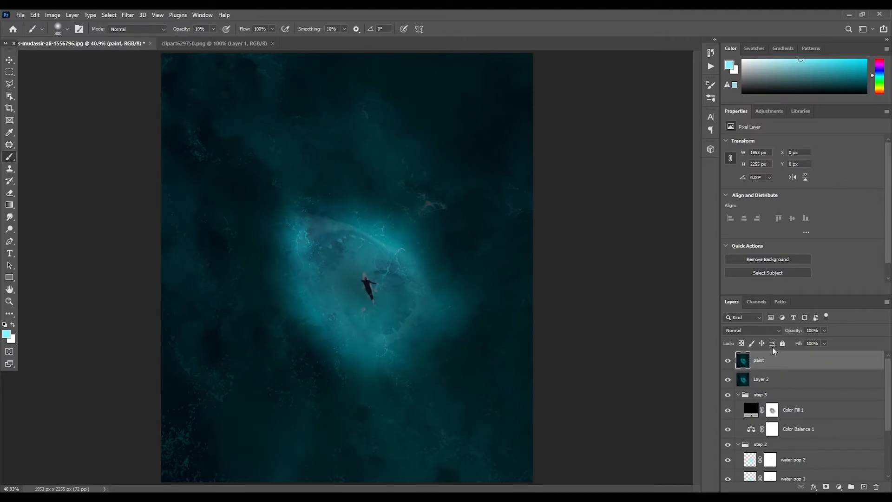
# - Apply an Oil Paint filter with stylization 8.0, cleanliness 8.1, scale 0.1 and shine 0.7 to the paint layer and set its opacity to 30%
pyautogui.click(131, 15)
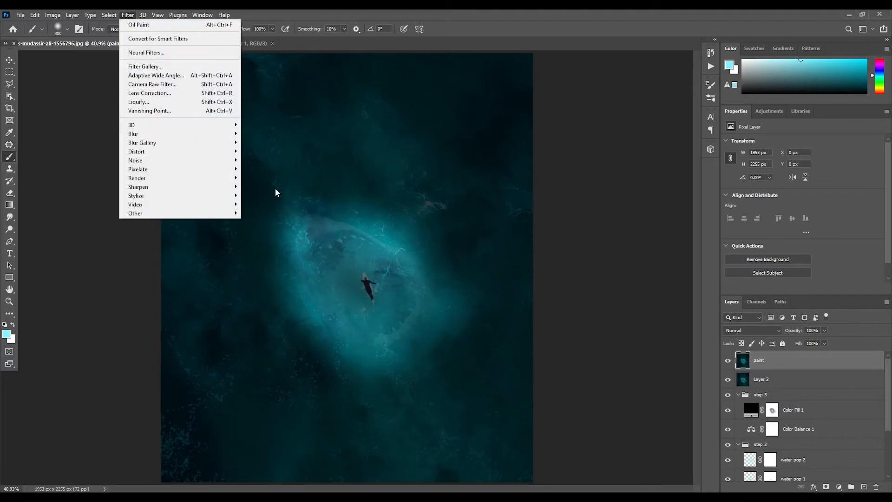
pyautogui.moveTo(215, 200)
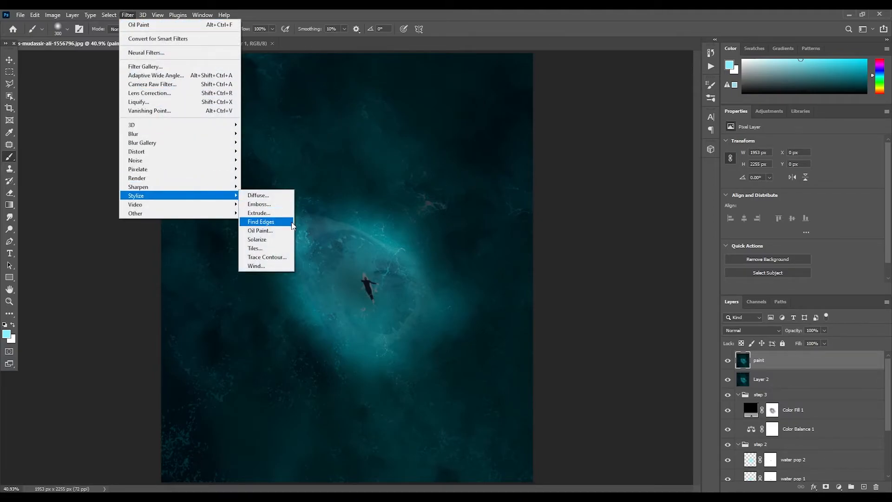
pyautogui.click(266, 230)
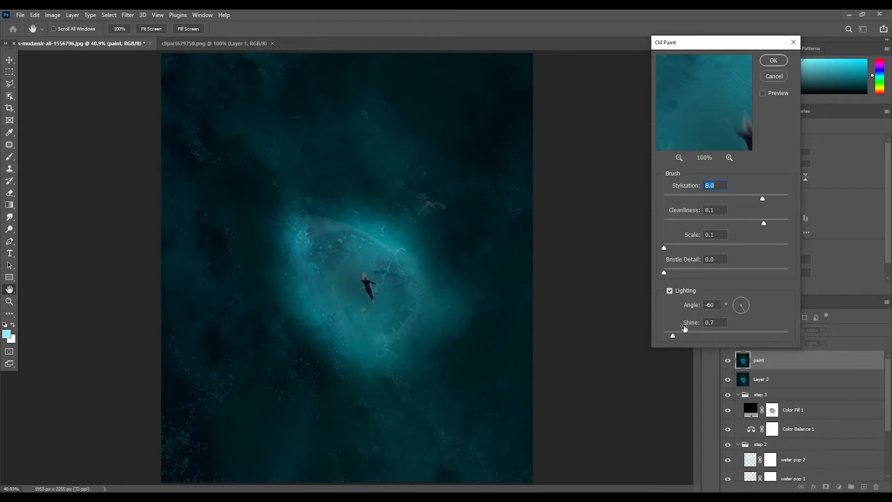
pyautogui.click(784, 62)
pyautogui.press('b')
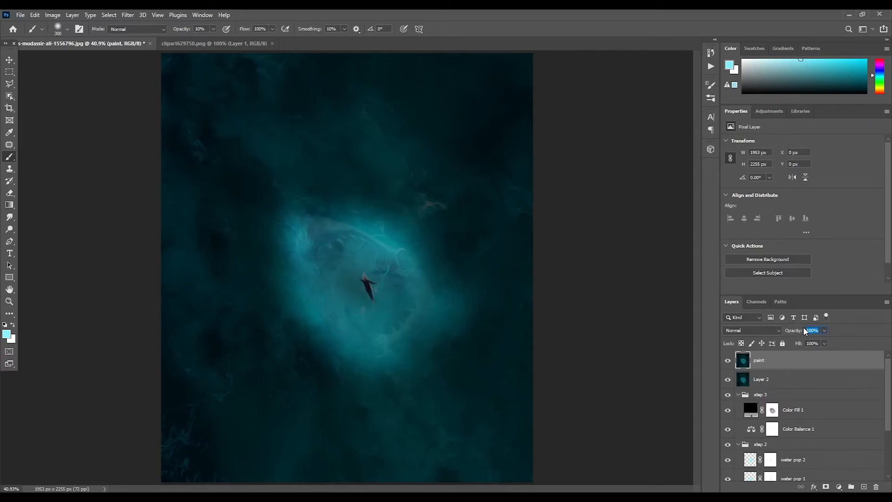
pyautogui.write('30')
pyautogui.click(11, 303)
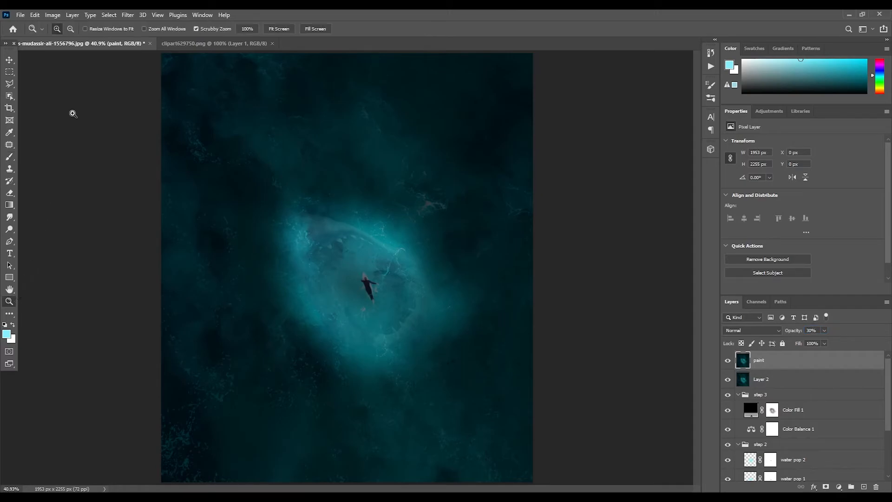
pyautogui.moveTo(335, 276); pyautogui.dragTo(344, 273)
pyautogui.click(370, 286)
pyautogui.hotkey('ctrl', 'alt')
pyautogui.moveTo(361, 260); pyautogui.dragTo(366, 251)
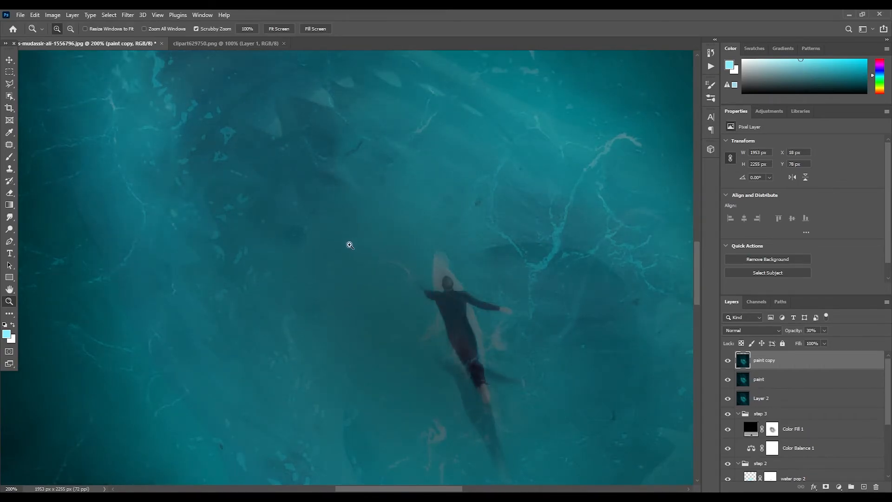
pyautogui.hotkey('ctrl', 'z')
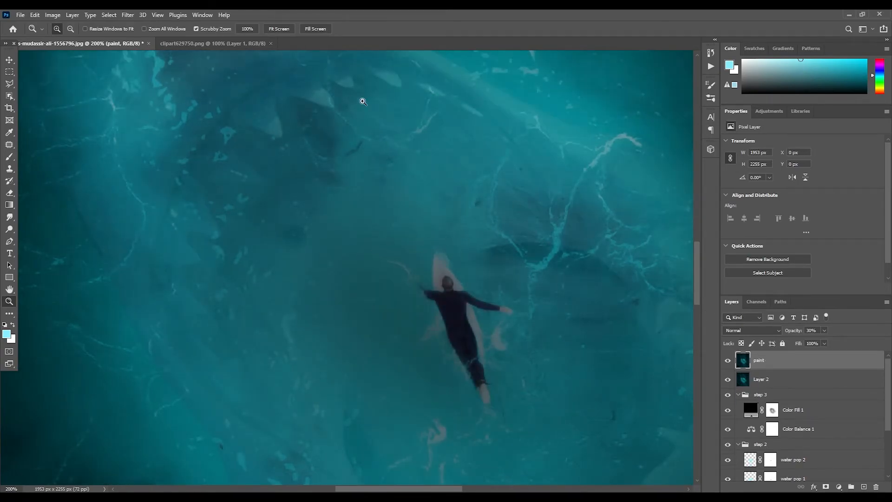
# - Add a layer mask to the paint layer and set the brush to 100% opacity and 30% flow
pyautogui.moveTo(413, 237); pyautogui.dragTo(379, 338)
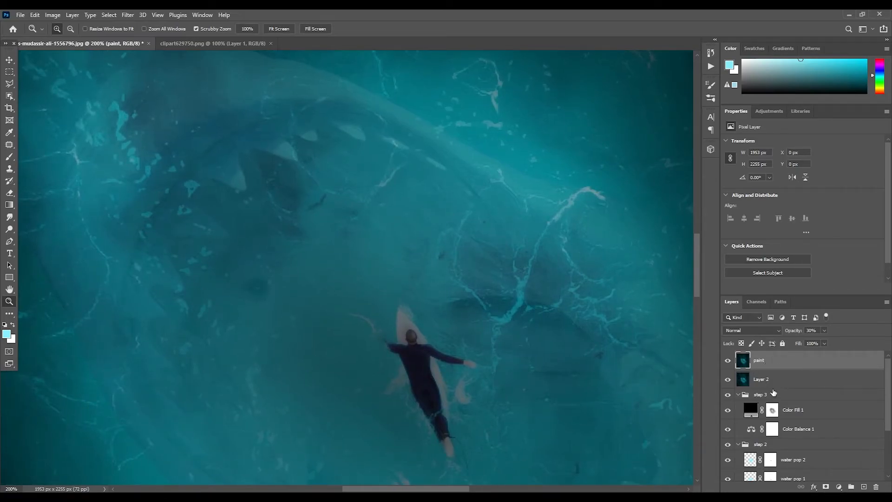
pyautogui.click(826, 488)
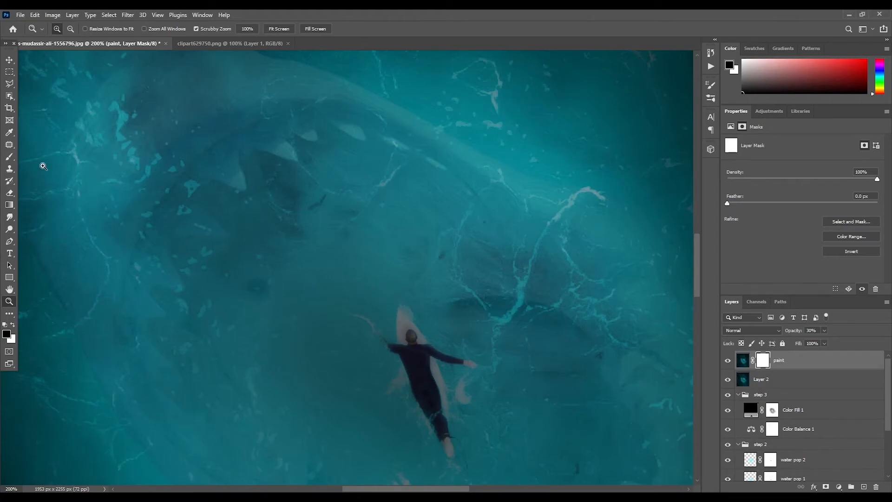
pyautogui.click(9, 157)
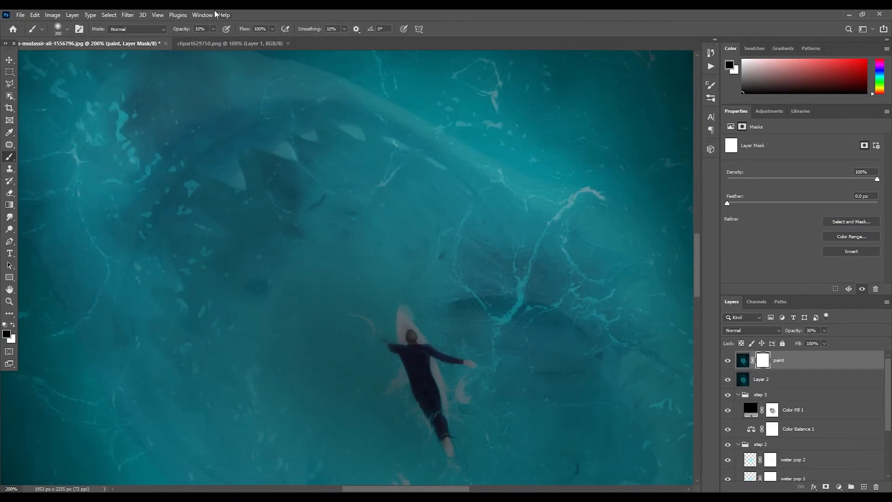
pyautogui.click(213, 29)
pyautogui.moveTo(210, 39); pyautogui.dragTo(251, 40)
pyautogui.click(213, 28)
pyautogui.click(286, 30)
pyautogui.click(240, 29)
pyautogui.write('30')
# - Reduce the brush size to 30 px and mask the oil paint effect off the surfer with black
pyautogui.press('[')
pyautogui.press('[')
pyautogui.press('[')
pyautogui.press('[')
pyautogui.press('[')
pyautogui.press('[')
pyautogui.press('[')
pyautogui.press('[')
pyautogui.press('[')
pyautogui.press('[')
pyautogui.press('[')
pyautogui.press('[')
pyautogui.press('[')
pyautogui.hotkey('ctrl', '0')
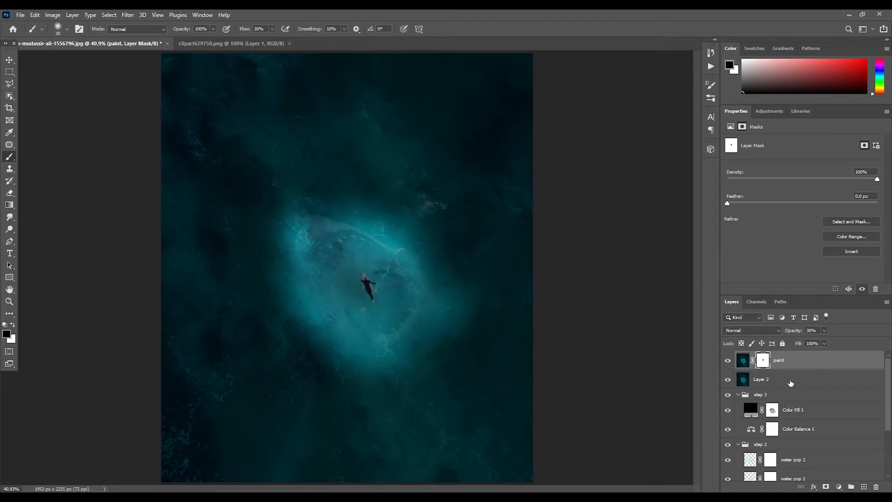
# - Group the paint layer with Layer 2 and name the group step 4
pyautogui.keyDown('shift'); pyautogui.click(790, 383); pyautogui.keyUp('shift')
pyautogui.hotkey('ctrl', 'g')
pyautogui.doubleClick(766, 356)
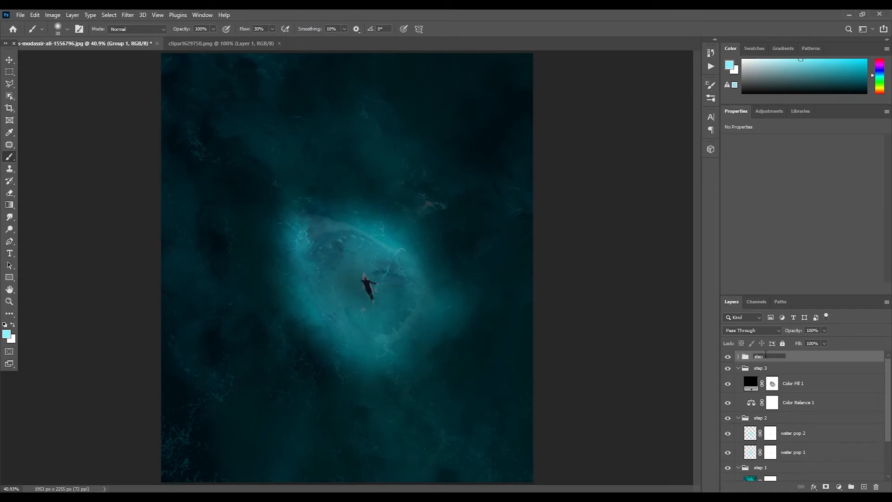
pyautogui.click(808, 360)
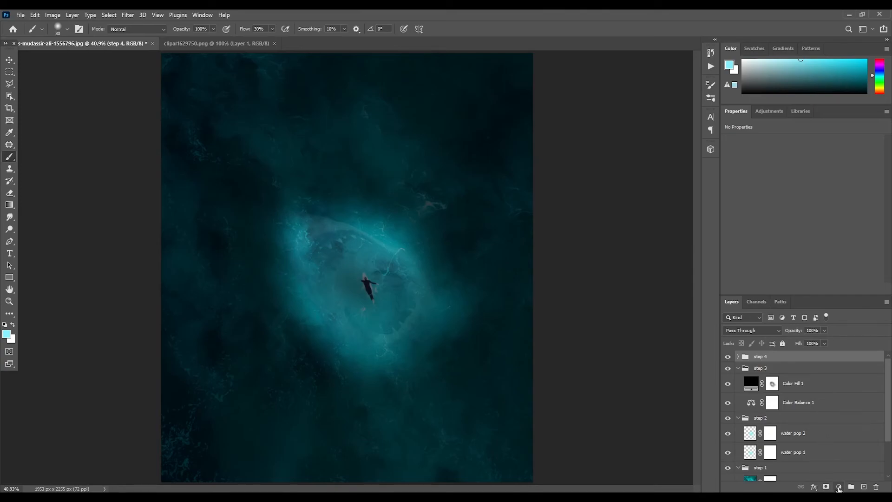
# - Add a Curves adjustment layer above step 4 and shape a gentle S-curve with raised highlights and lowered midtones and shadows
pyautogui.click(839, 487)
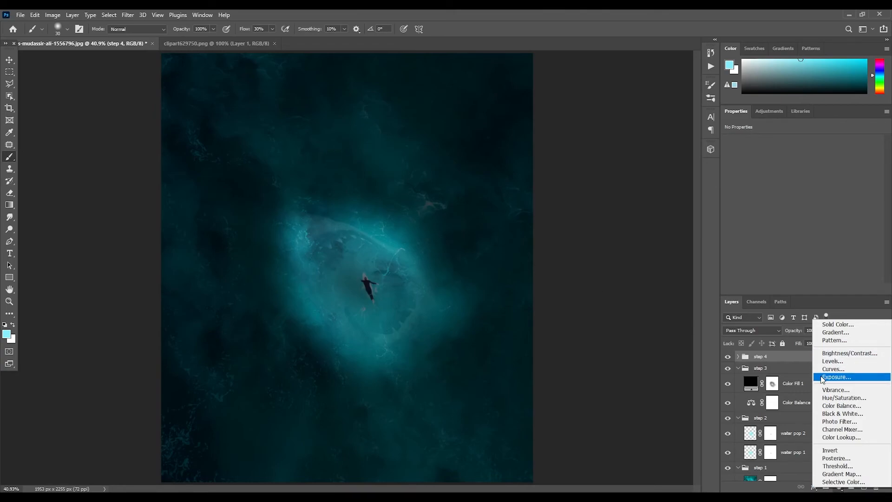
pyautogui.click(835, 369)
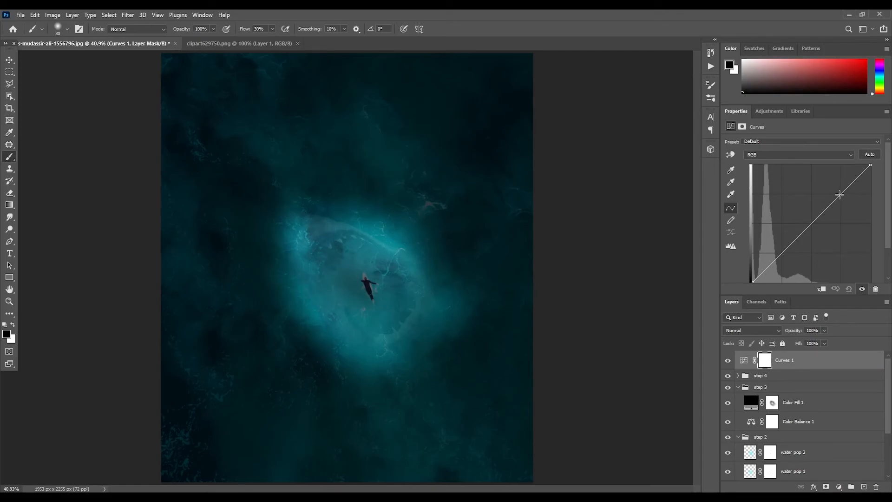
pyautogui.click(840, 196)
pyautogui.moveTo(840, 195); pyautogui.dragTo(837, 191)
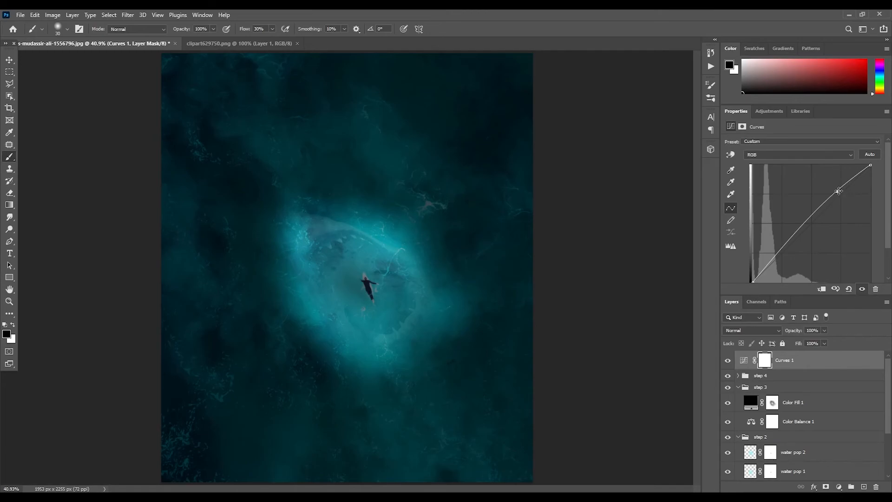
pyautogui.moveTo(839, 190); pyautogui.dragTo(839, 190)
pyautogui.moveTo(810, 217); pyautogui.dragTo(812, 220)
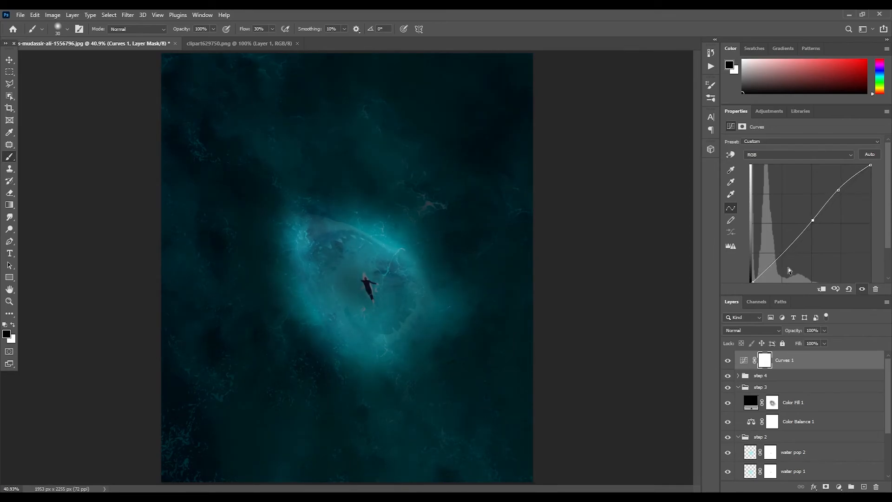
pyautogui.moveTo(782, 255); pyautogui.dragTo(783, 257)
pyautogui.hotkey('ctrl', '2')
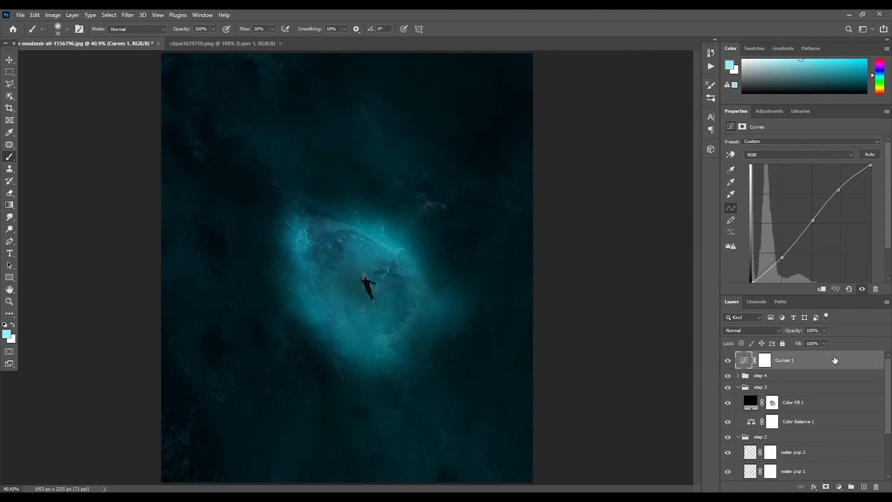
# - Stamp all visible layers into a new top layer and apply a High Pass filter with a radius of 0.8 pixels
pyautogui.hotkey('ctrl', 'shift', 'alt', 'e')
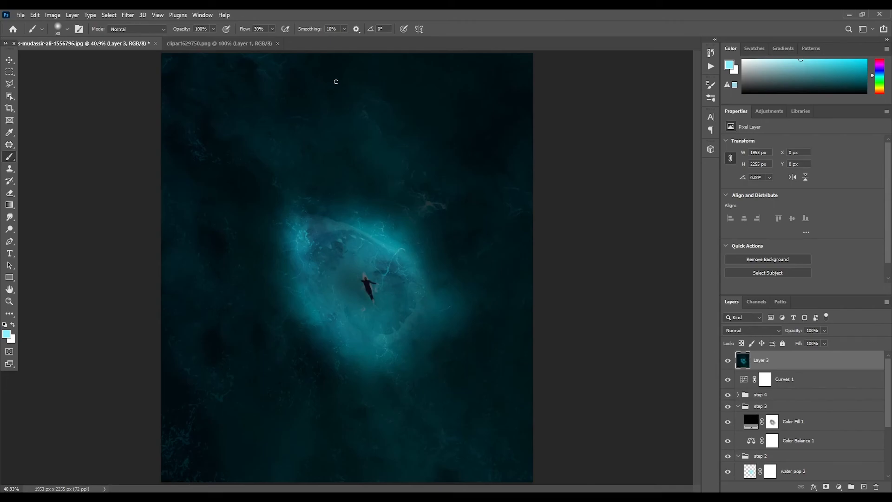
pyautogui.click(128, 15)
pyautogui.moveTo(157, 15)
pyautogui.moveTo(128, 15)
pyautogui.moveTo(207, 216)
pyautogui.click(262, 222)
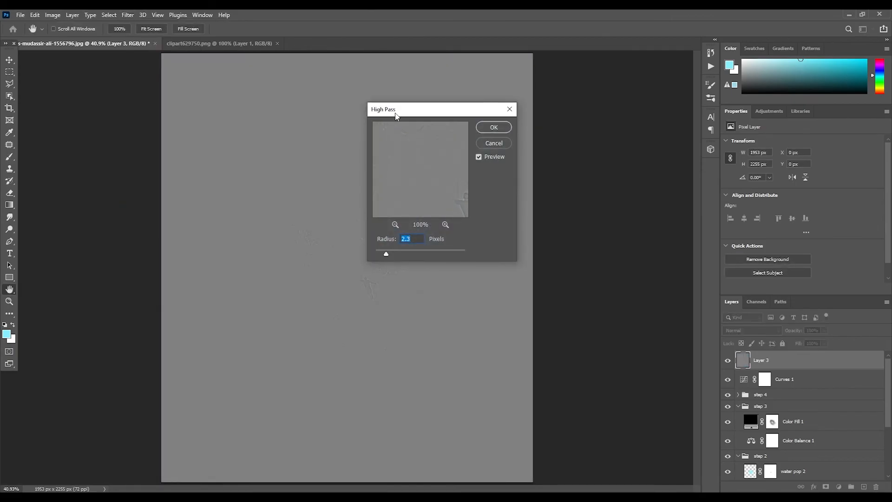
pyautogui.moveTo(395, 116); pyautogui.dragTo(536, 99)
pyautogui.moveTo(527, 238); pyautogui.dragTo(520, 238)
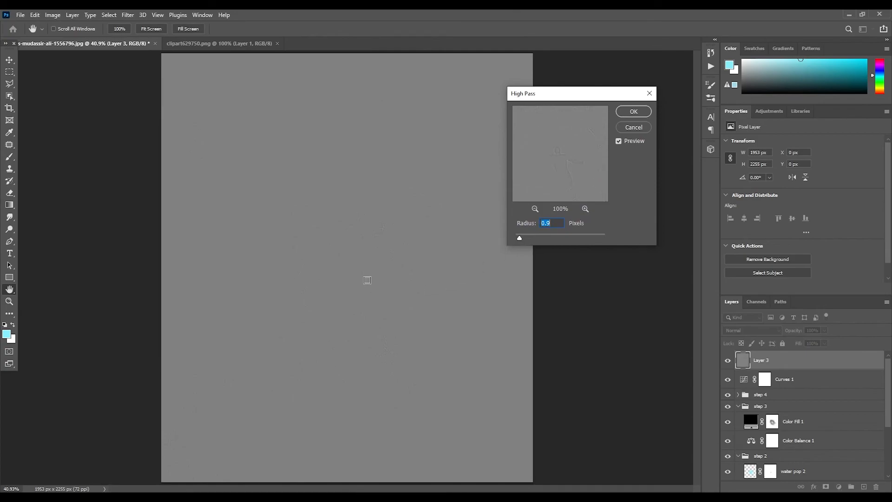
pyautogui.click(535, 236)
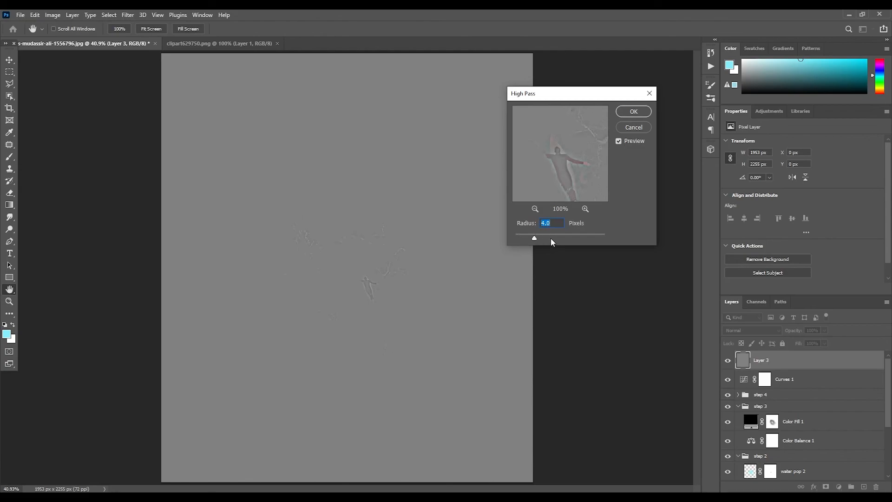
pyautogui.moveTo(547, 234)
pyautogui.mouseDown()
pyautogui.moveTo(563, 236)
pyautogui.moveTo(537, 237)
pyautogui.mouseUp()
pyautogui.moveTo(521, 236); pyautogui.dragTo(519, 235)
pyautogui.moveTo(571, 127); pyautogui.dragTo(550, 129)
pyautogui.moveTo(571, 185); pyautogui.dragTo(588, 176)
pyautogui.click(632, 111)
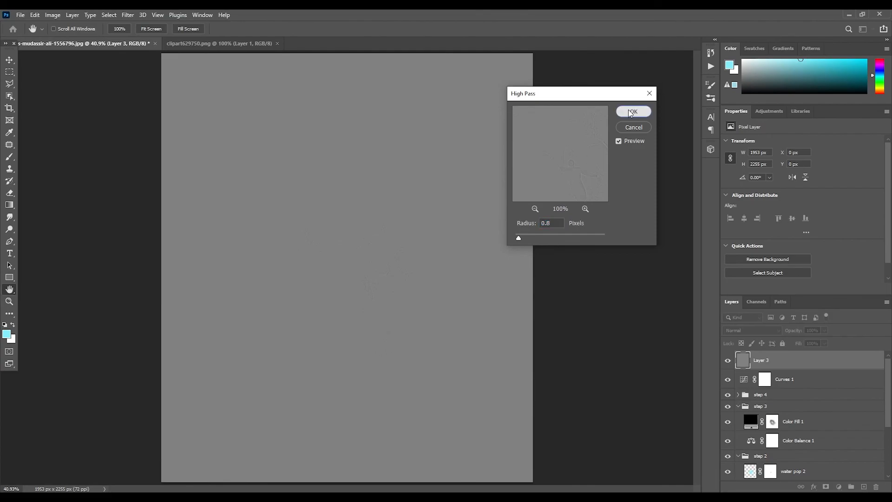
# - Set the High Pass layer's blend mode to Overlay
pyautogui.press('b')
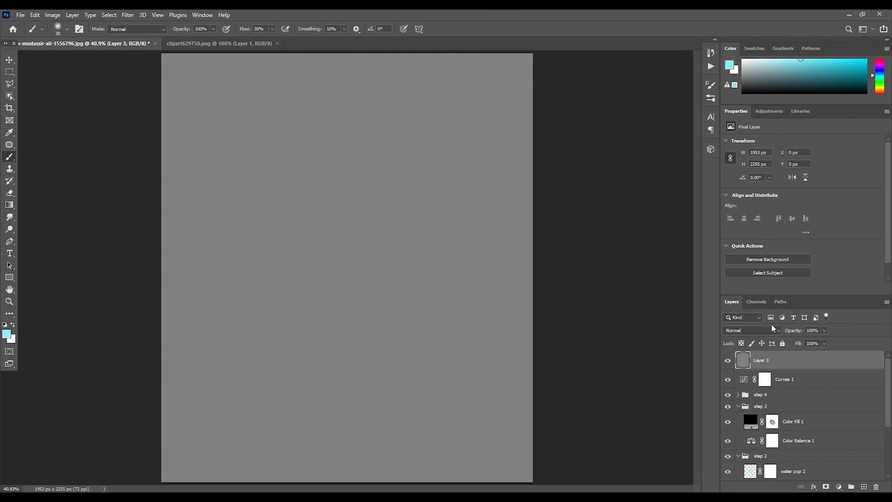
pyautogui.click(743, 330)
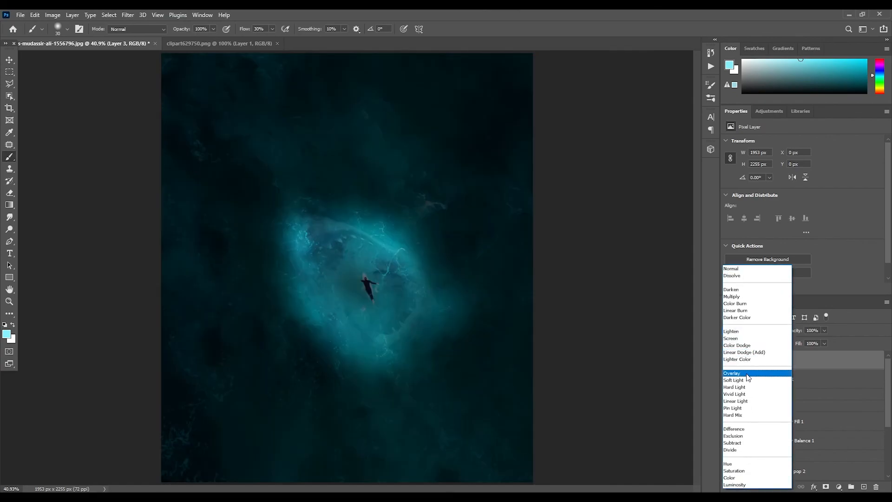
pyautogui.click(756, 372)
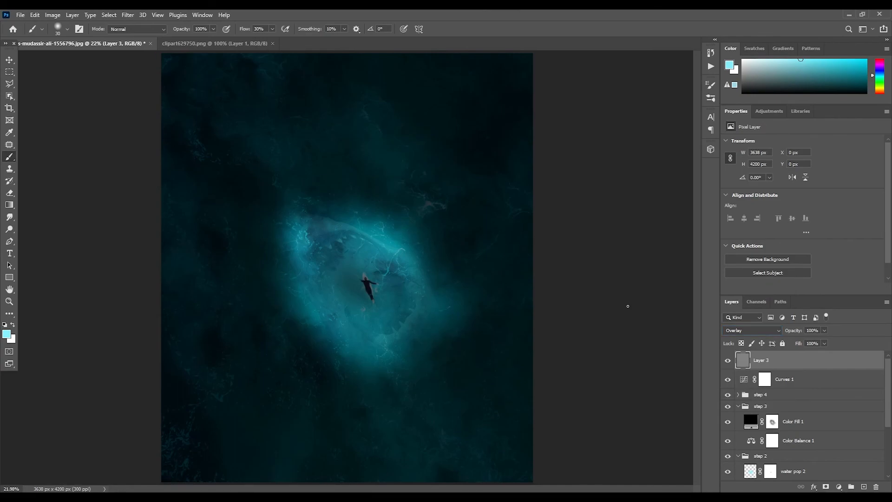
# - Group the High Pass layer with Curves 1 and name the group step 5
pyautogui.keyDown('shift'); pyautogui.click(813, 383); pyautogui.keyUp('shift')
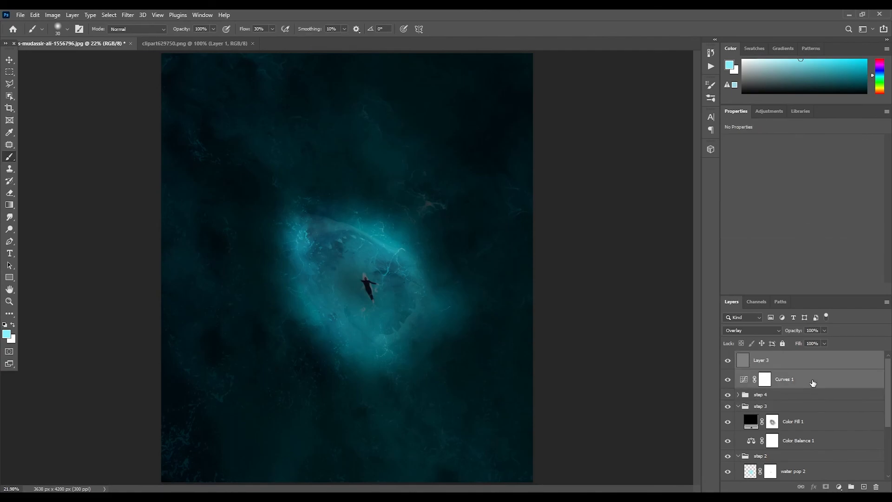
pyautogui.hotkey('ctrl', 'g')
pyautogui.doubleClick(764, 357)
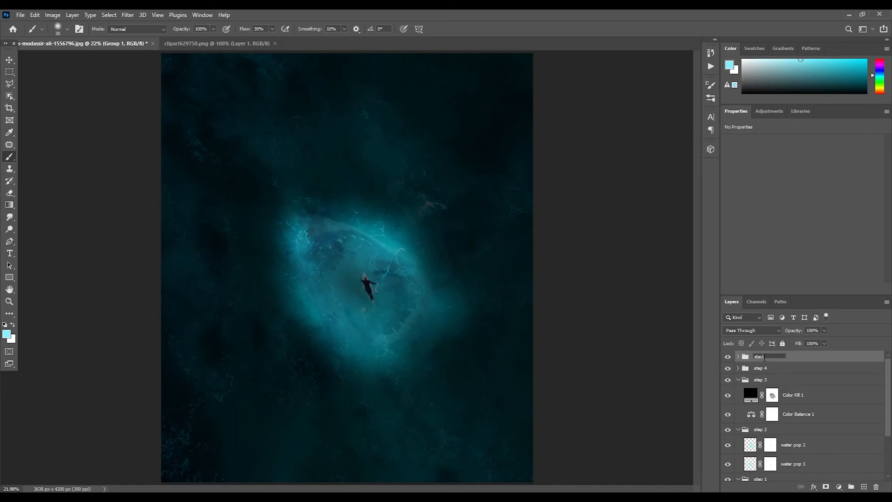
pyautogui.press('Return')
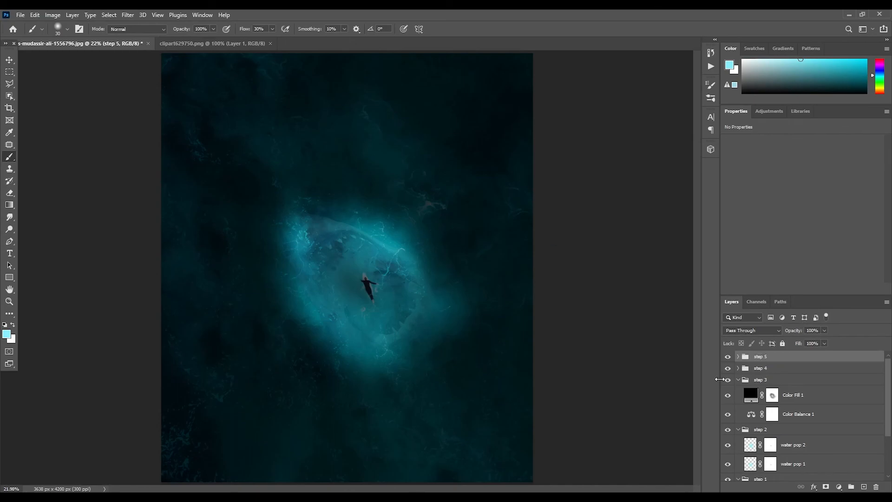
# - Collapse the step 3, step 2 and step 1 groups in the layer stack
pyautogui.click(741, 382)
pyautogui.click(739, 380)
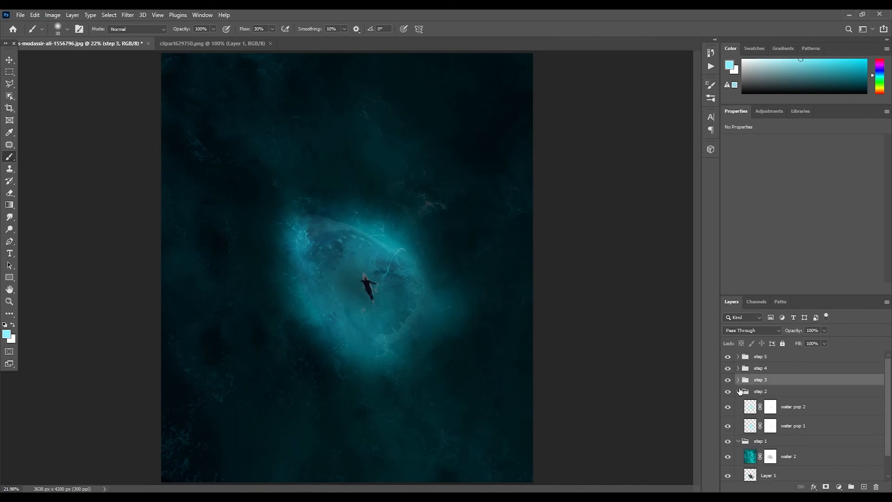
pyautogui.click(739, 391)
pyautogui.click(739, 403)
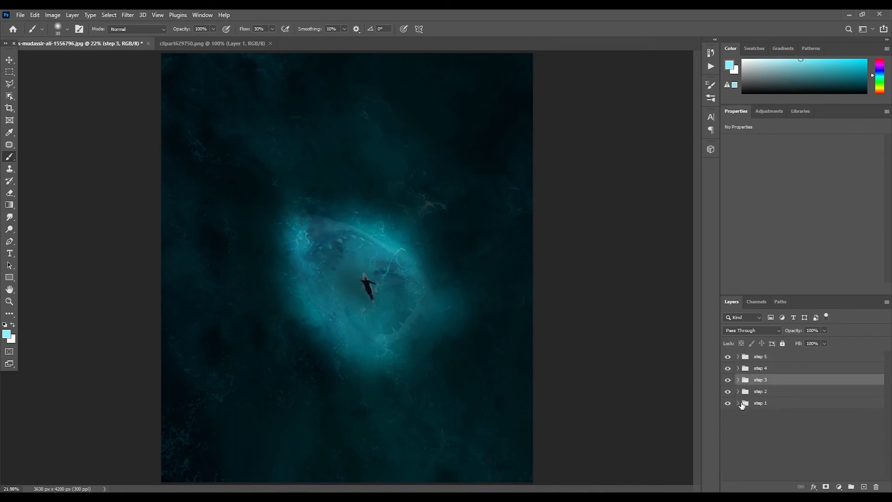